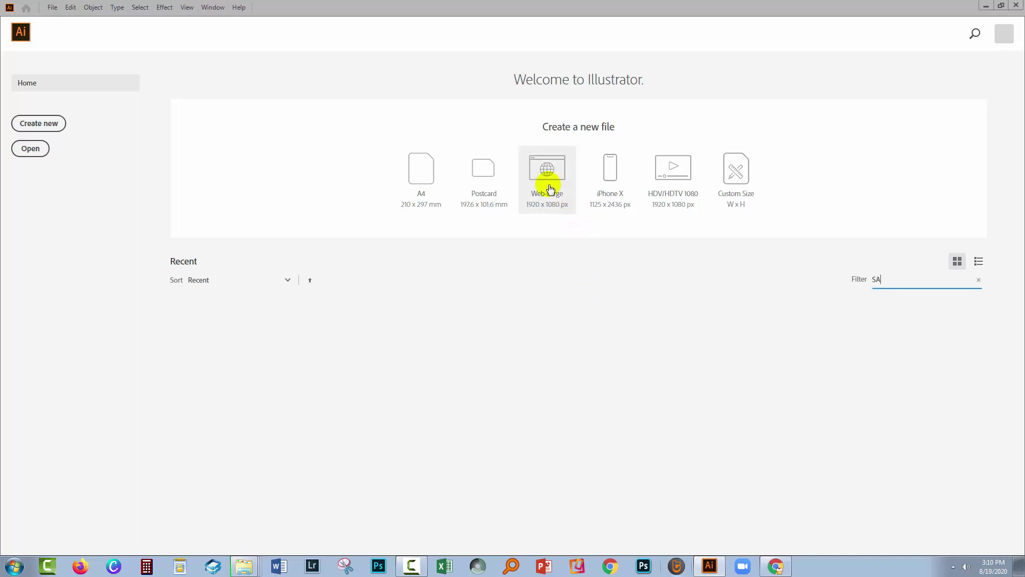
Step: Create a new 1920 x 1080 px document from the Web preset
{"action": "left_click", "coordinate": [550, 188]}
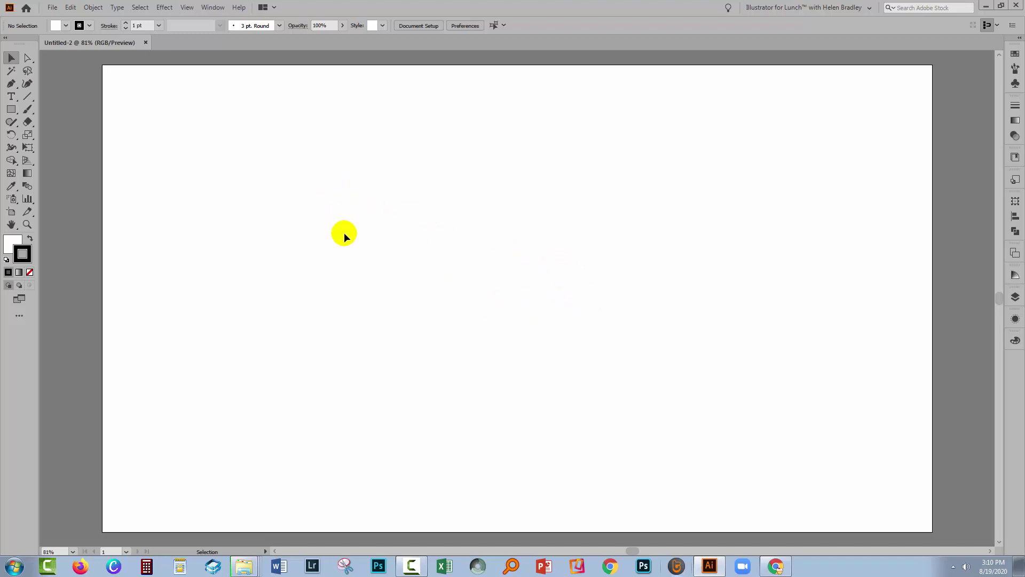
{"action": "left_click", "coordinate": [53, 11]}
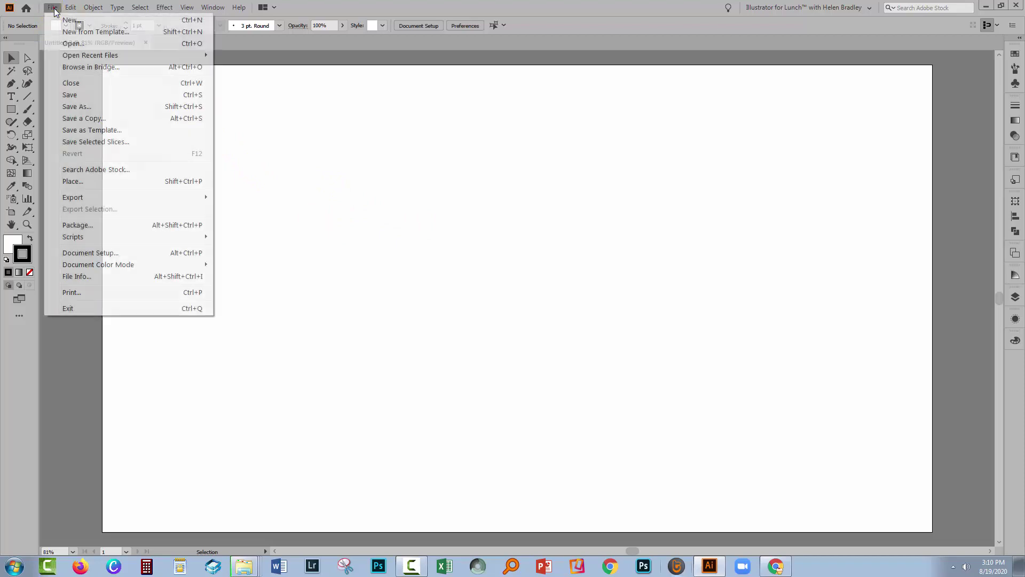
{"action": "left_click", "coordinate": [78, 182]}
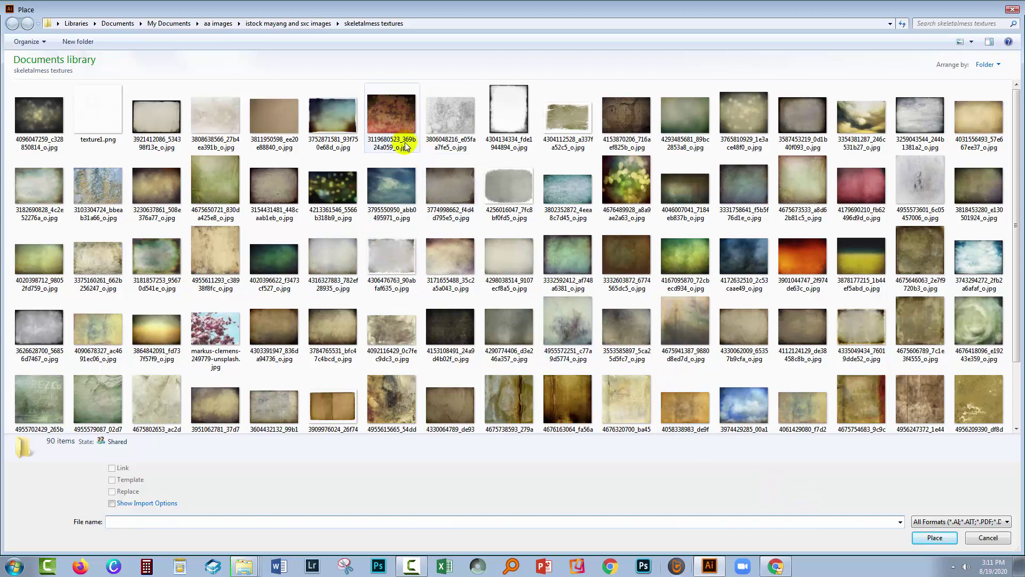
{"action": "left_click", "coordinate": [395, 124]}
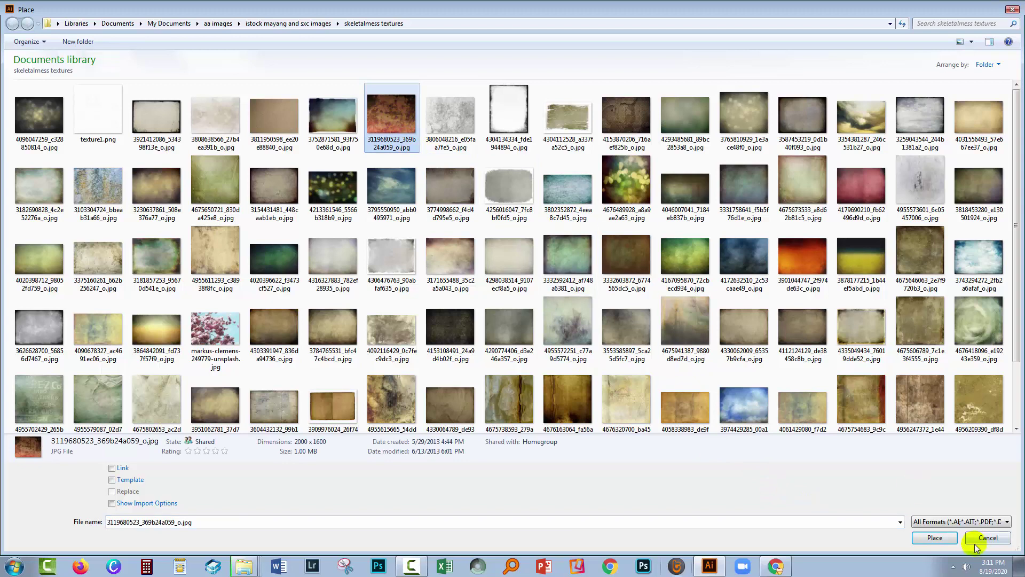
{"action": "left_click", "coordinate": [934, 538]}
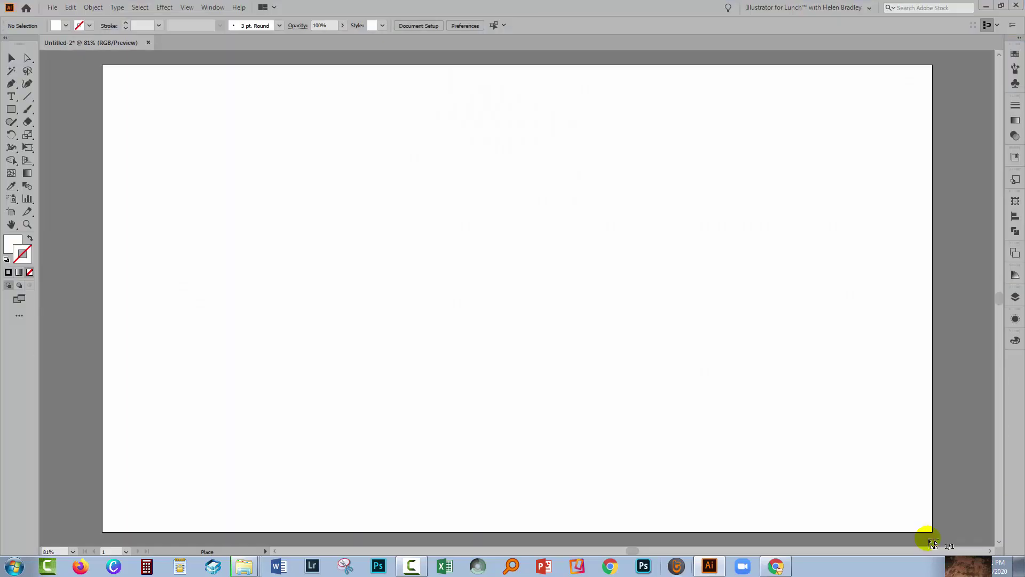
Step: Drop the texture at the artboard's top-left corner and zoom out to see it whole
{"action": "left_click", "coordinate": [104, 68]}
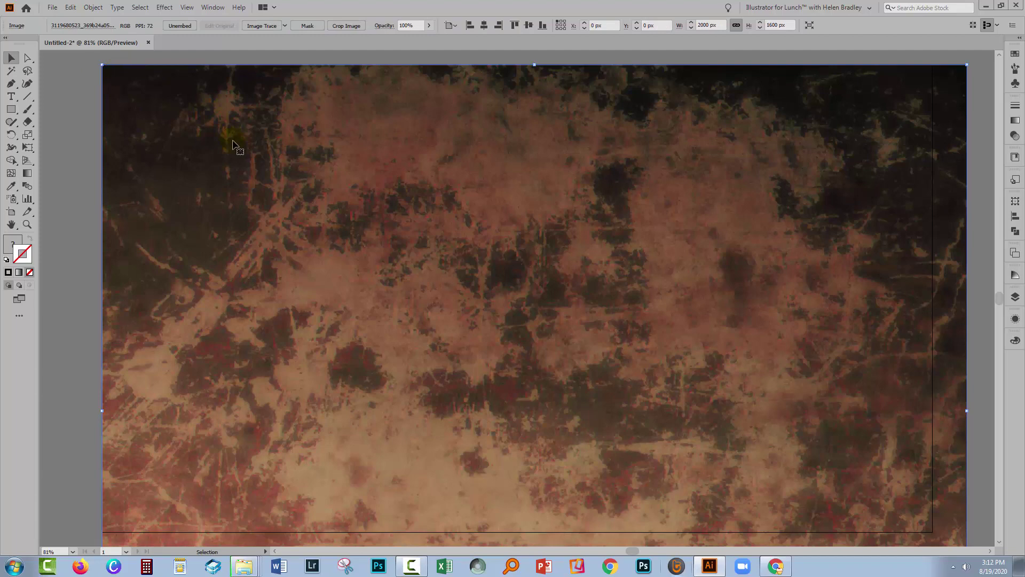
{"action": "left_click", "coordinate": [27, 224]}
{"action": "left_click", "coordinate": [371, 302], "text": "alt"}
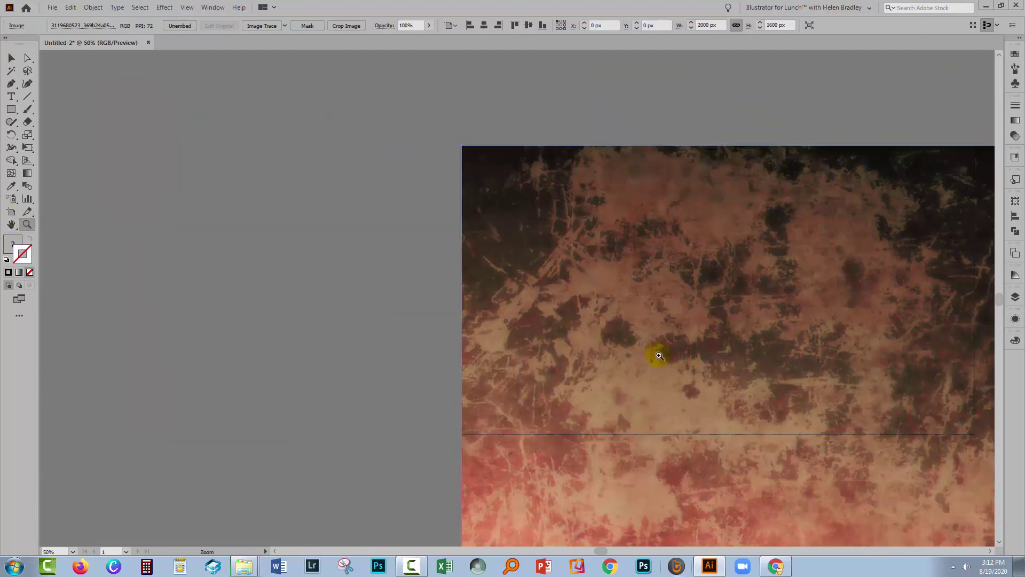
{"action": "left_click_drag", "start_coordinate": [657, 355], "coordinate": [394, 293]}
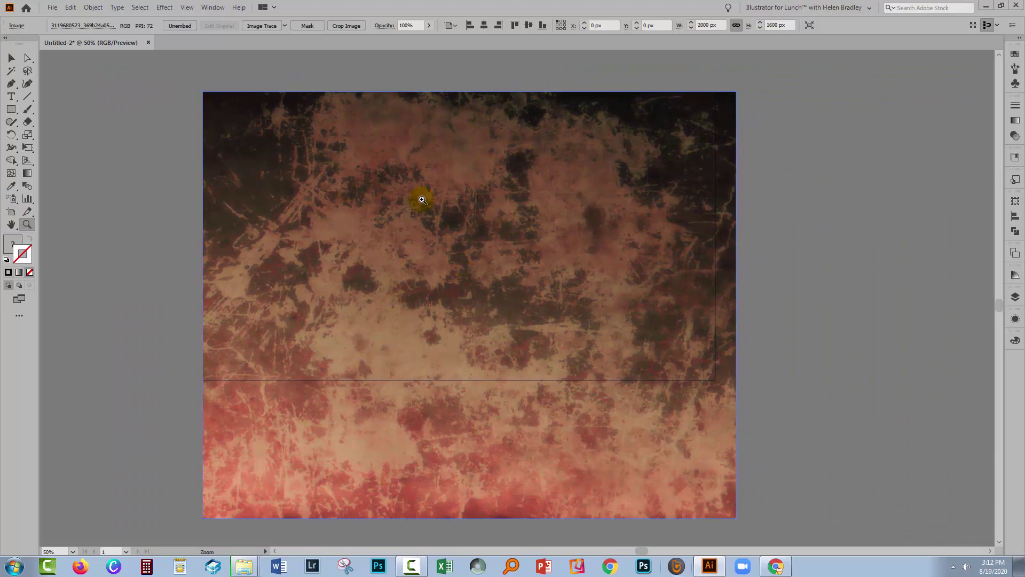
Step: Resize the texture to 1920 x 1261 px so it overhangs the artboard's bottom edge
{"action": "left_click", "coordinate": [11, 57]}
{"action": "left_click_drag", "start_coordinate": [736, 518], "coordinate": [717, 506]}
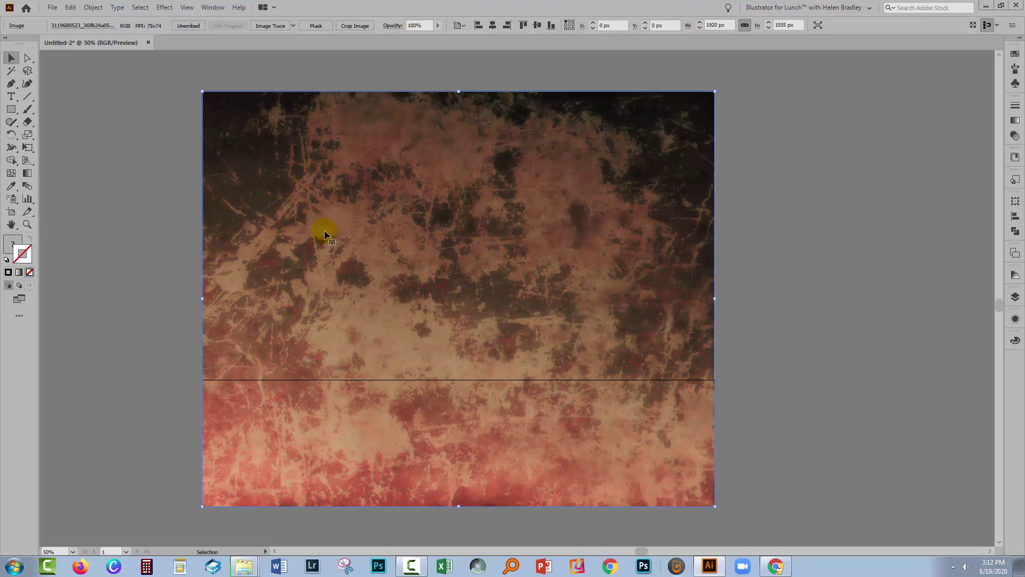
{"action": "left_click_drag", "start_coordinate": [458, 505], "coordinate": [459, 380]}
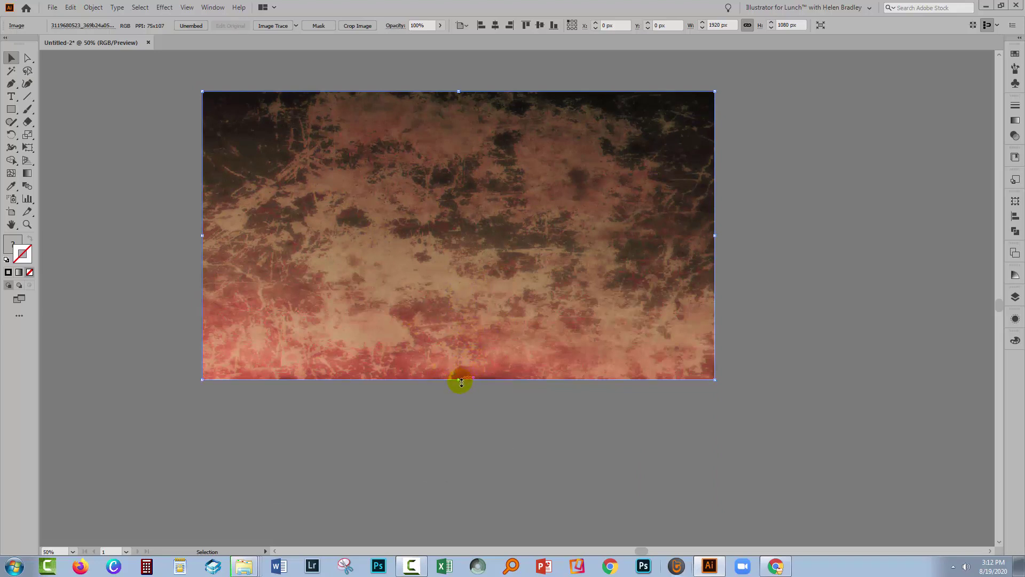
{"action": "left_click_drag", "start_coordinate": [459, 380], "coordinate": [455, 427]}
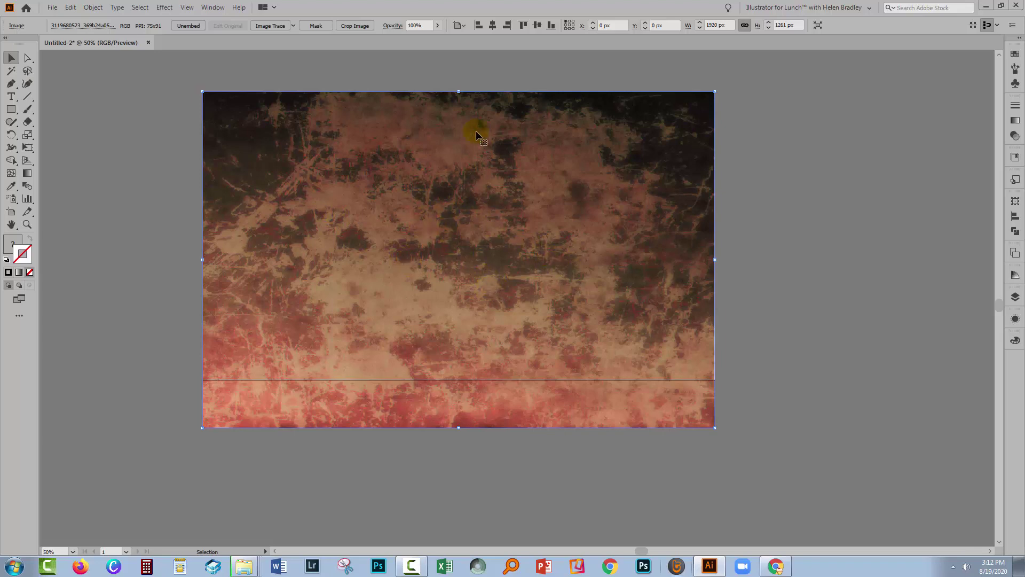
Step: Run Image Trace on the texture, accepting the slow-trace warning, and open the Image Trace panel
{"action": "left_click", "coordinate": [264, 25]}
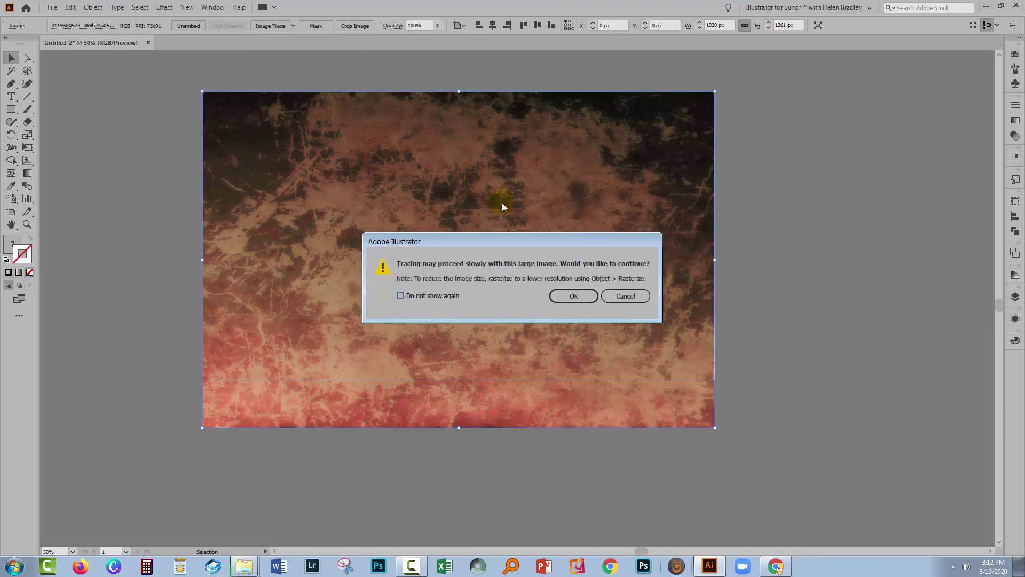
{"action": "left_click", "coordinate": [574, 297]}
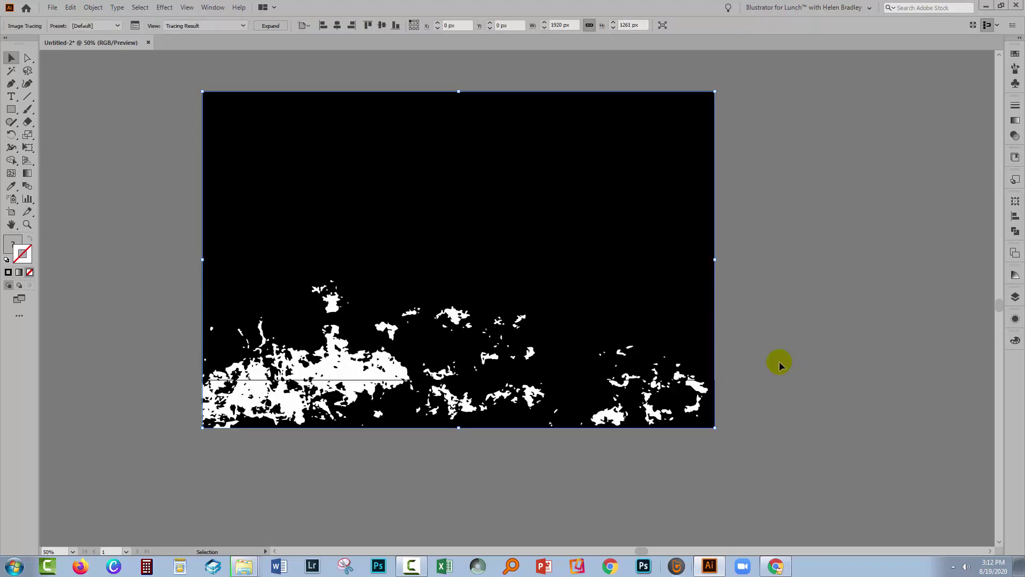
{"action": "scroll", "coordinate": [780, 361], "scroll_direction": "up", "scroll_amount": 1}
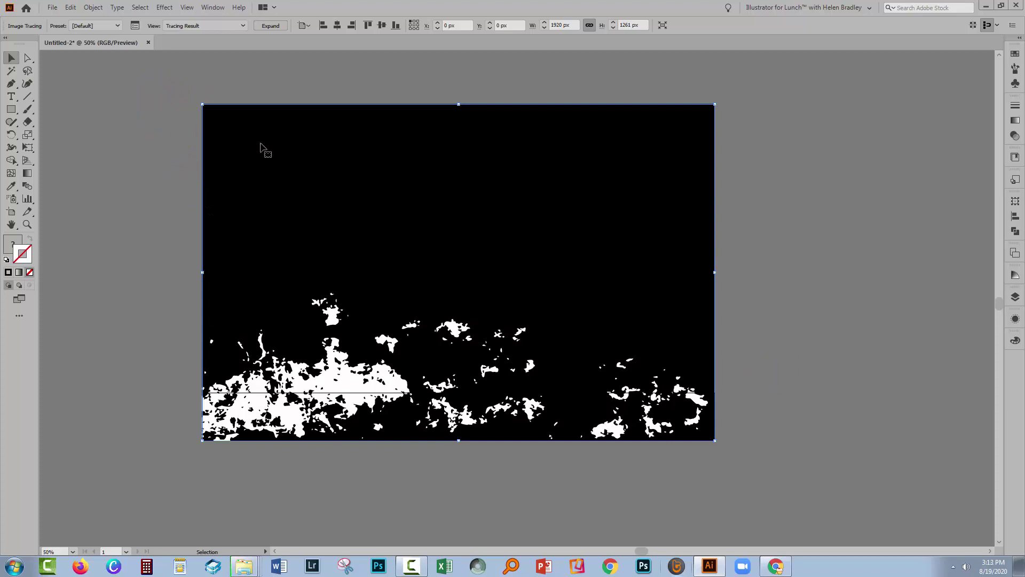
{"action": "left_click", "coordinate": [134, 26]}
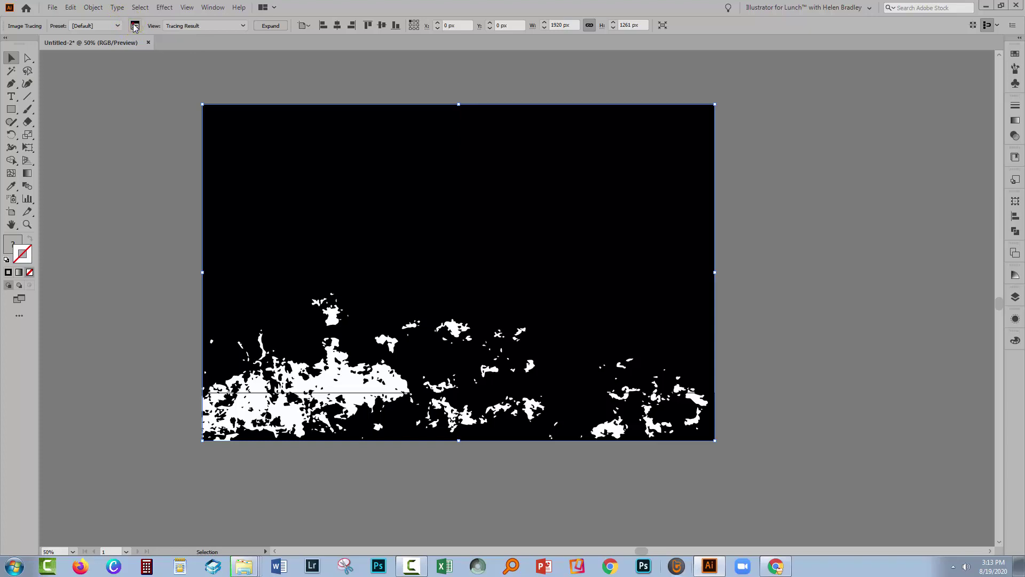
{"action": "left_click", "coordinate": [212, 7]}
{"action": "left_click", "coordinate": [212, 7]}
{"action": "left_click", "coordinate": [215, 8]}
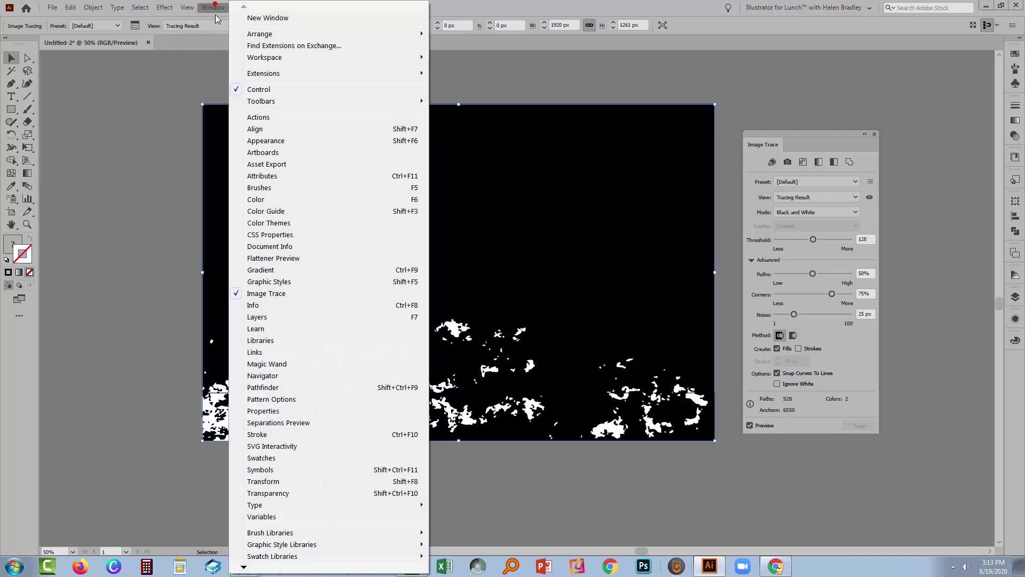
{"action": "left_click", "coordinate": [566, 10]}
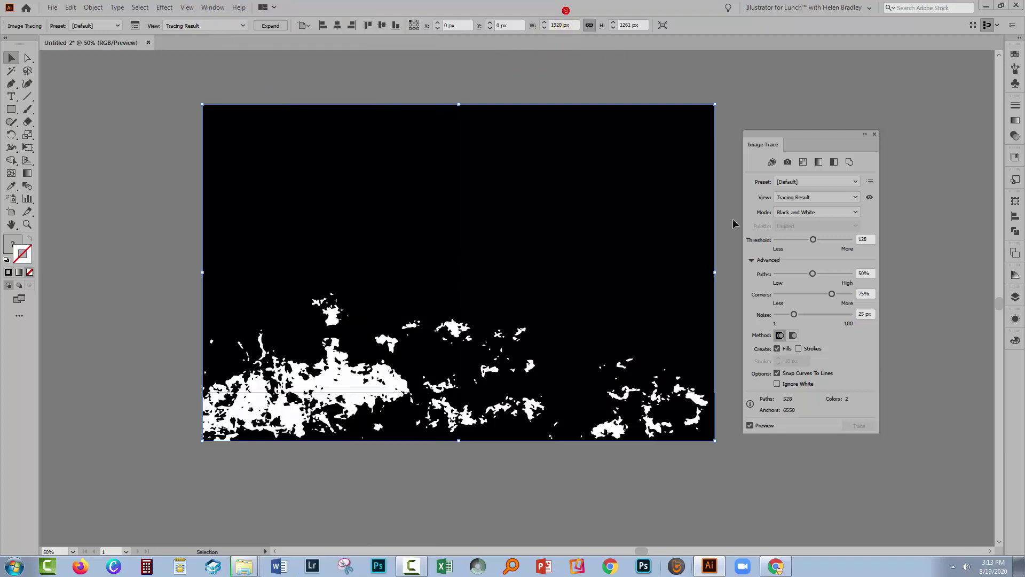
Step: With preview off, switch the trace to Color mode and raise Paths to 64%
{"action": "left_click", "coordinate": [750, 425]}
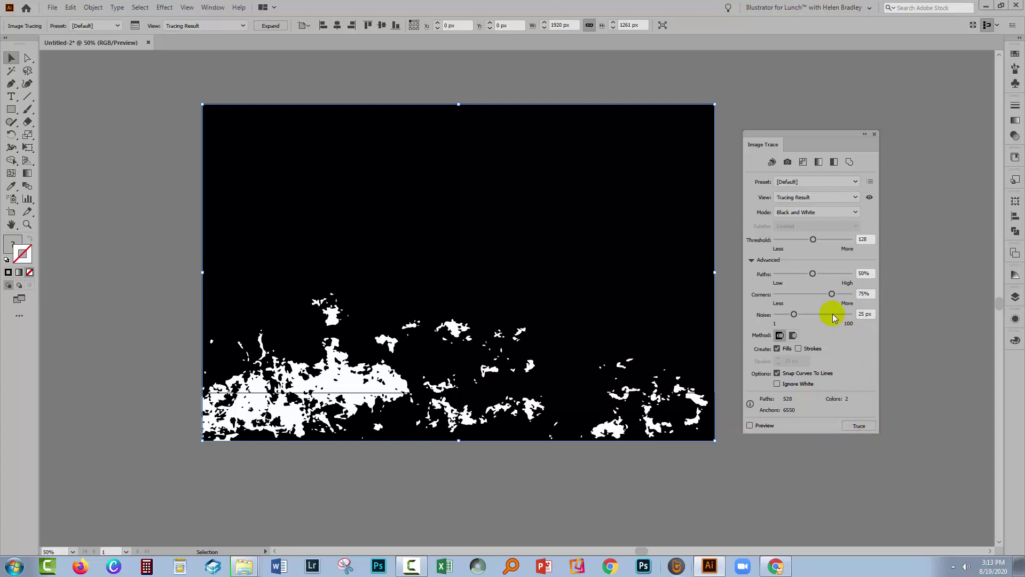
{"action": "left_click", "coordinate": [751, 260]}
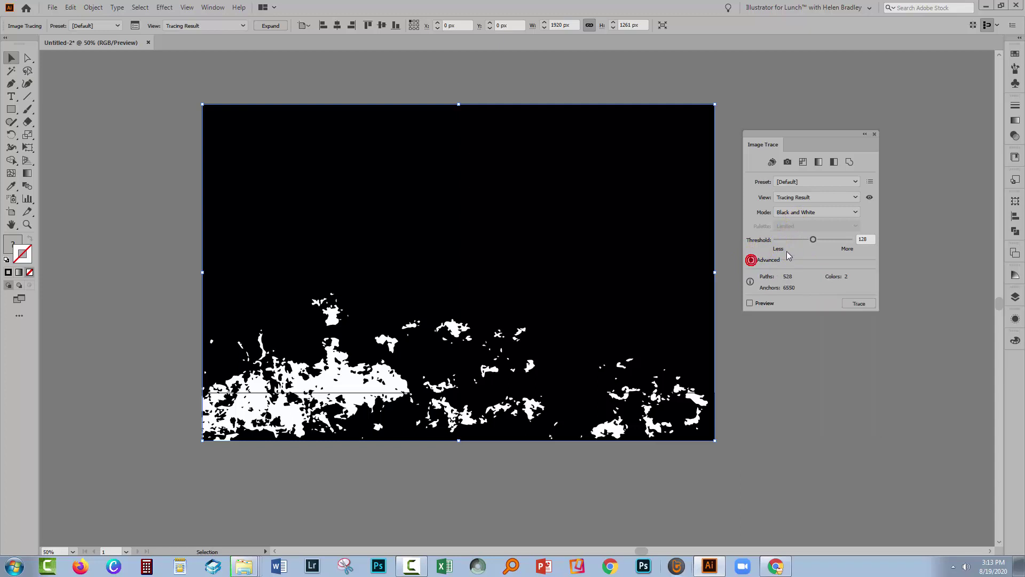
{"action": "left_click", "coordinate": [750, 260]}
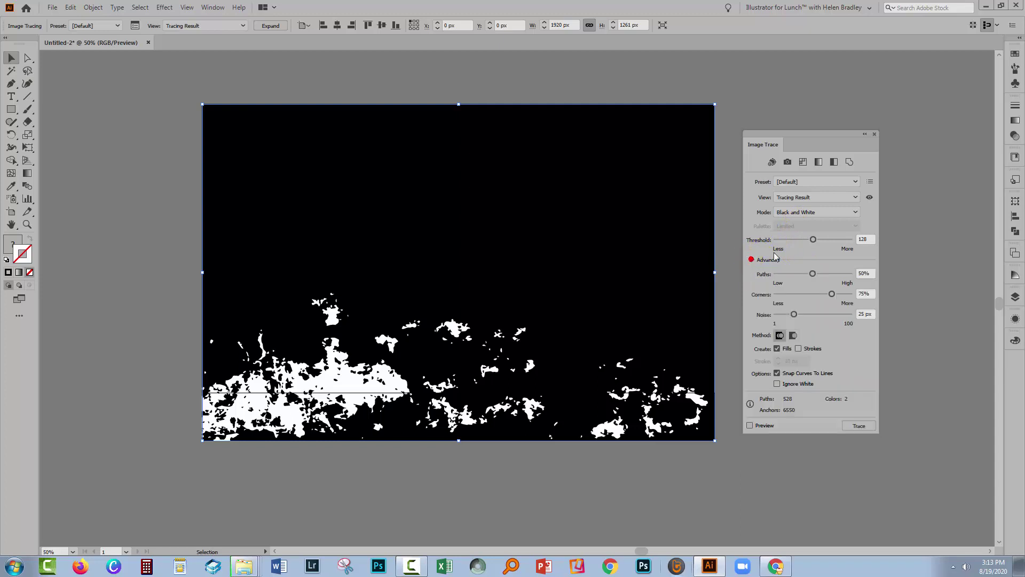
{"action": "left_click", "coordinate": [834, 212]}
{"action": "left_click", "coordinate": [799, 222]}
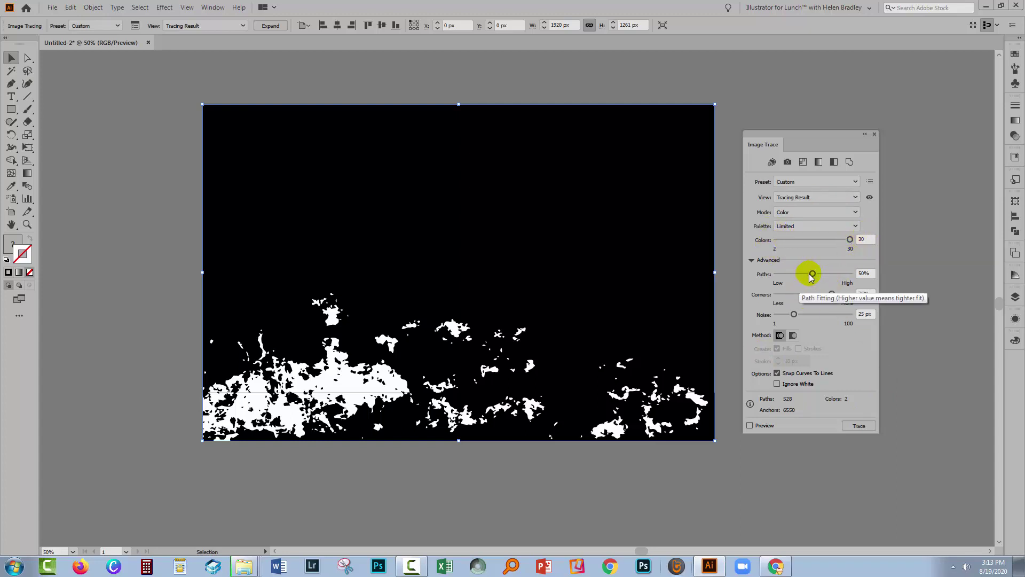
{"action": "left_click_drag", "start_coordinate": [811, 275], "coordinate": [799, 315]}
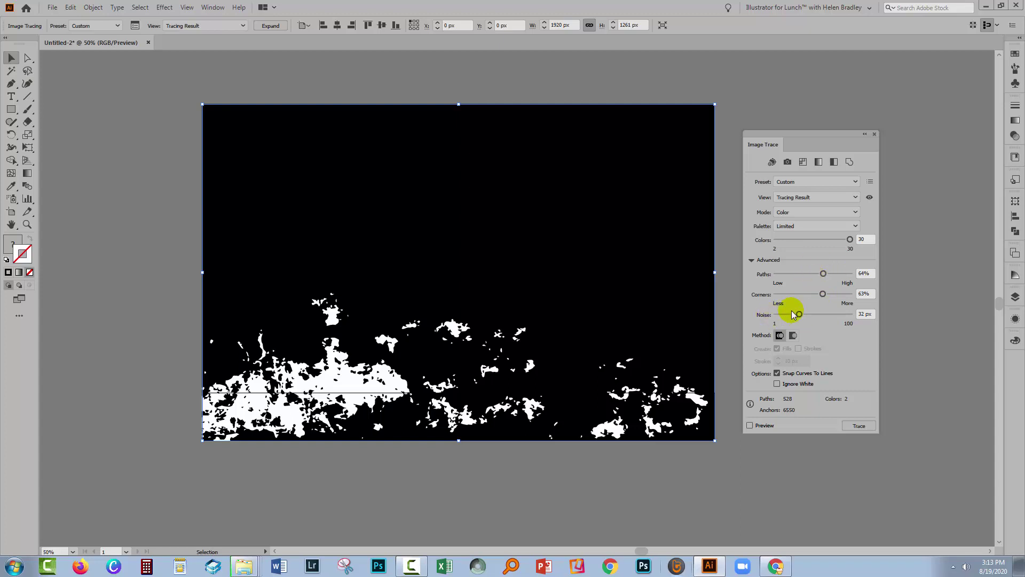
Step: Turn the trace preview back on to render the 30-colour trace
{"action": "left_click", "coordinate": [750, 426]}
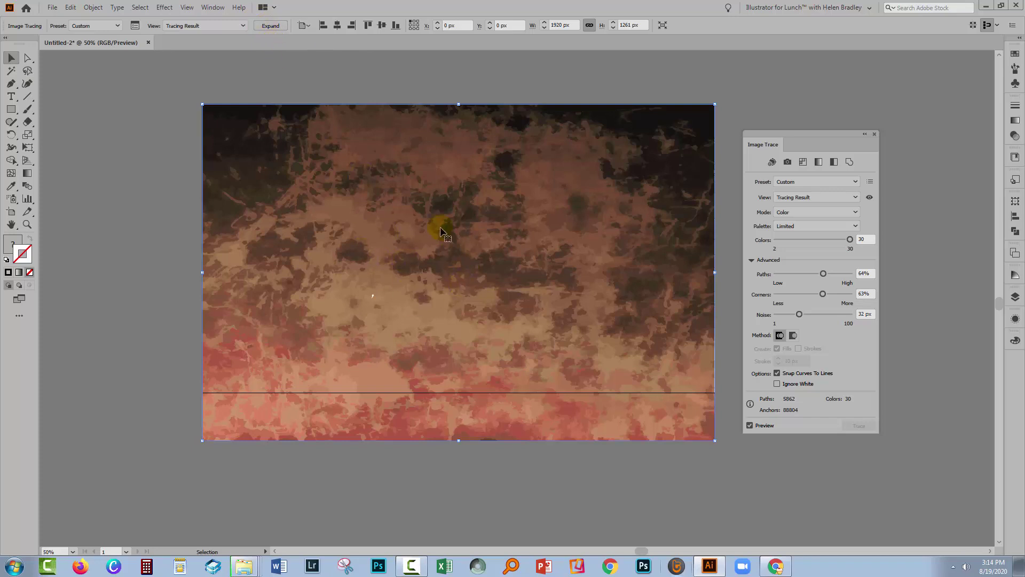
Step: Expand the trace into editable paths and collapse the resulting group under Layer 1
{"action": "left_click", "coordinate": [270, 25]}
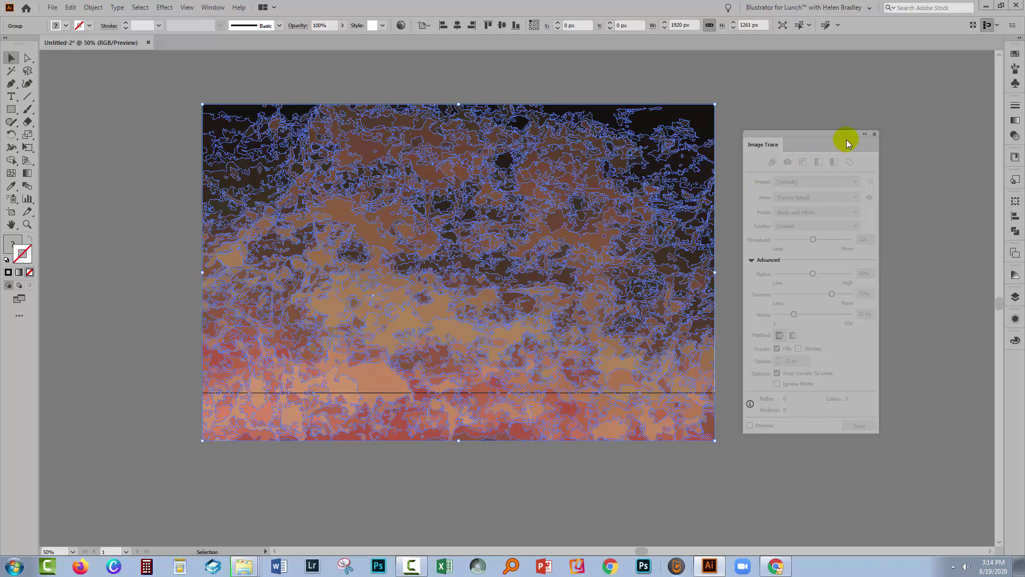
{"action": "left_click", "coordinate": [875, 134]}
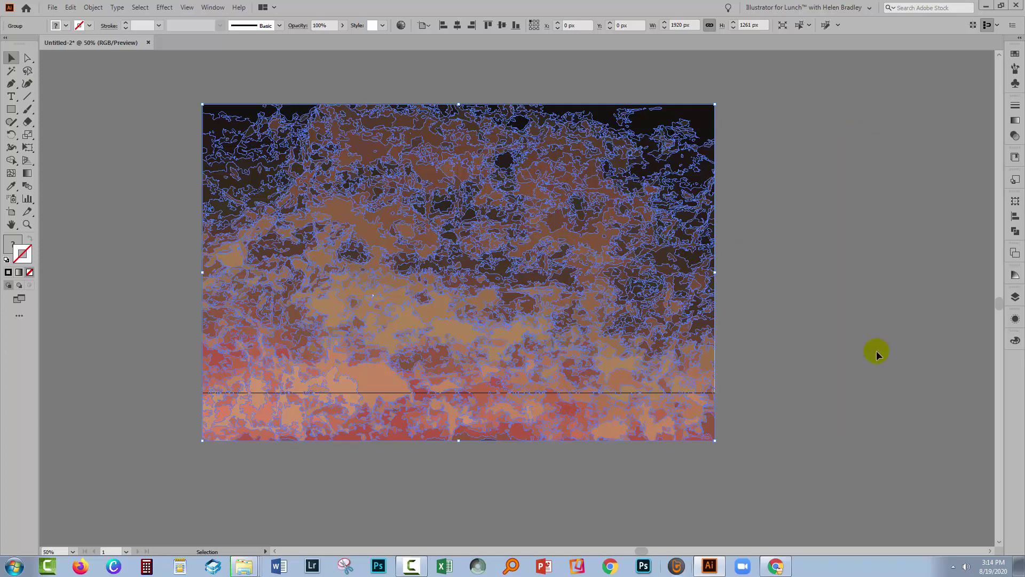
{"action": "left_click", "coordinate": [1014, 297]}
{"action": "left_click", "coordinate": [835, 308]}
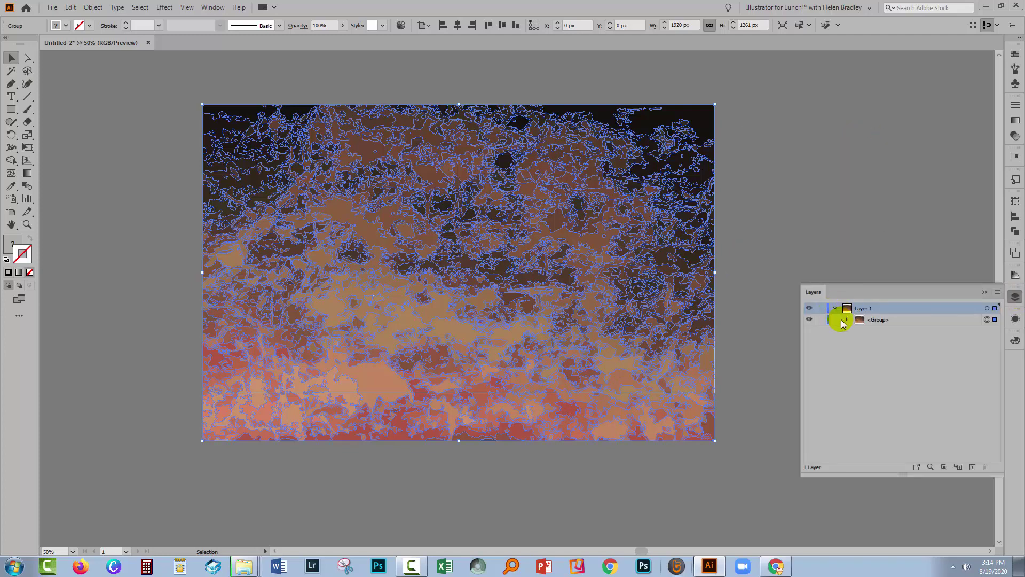
{"action": "left_click", "coordinate": [847, 320]}
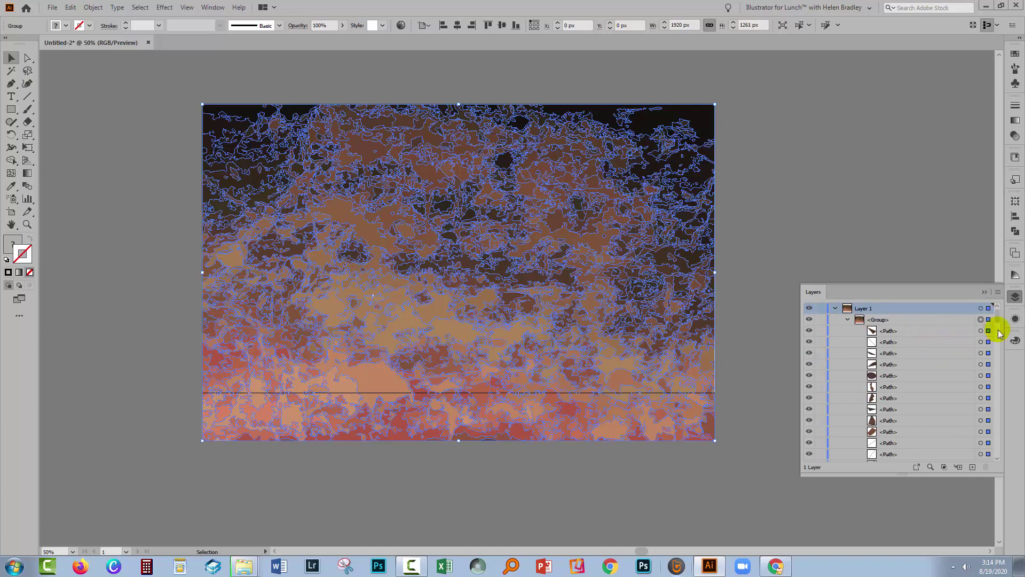
{"action": "left_click_drag", "start_coordinate": [996, 315], "coordinate": [995, 431]}
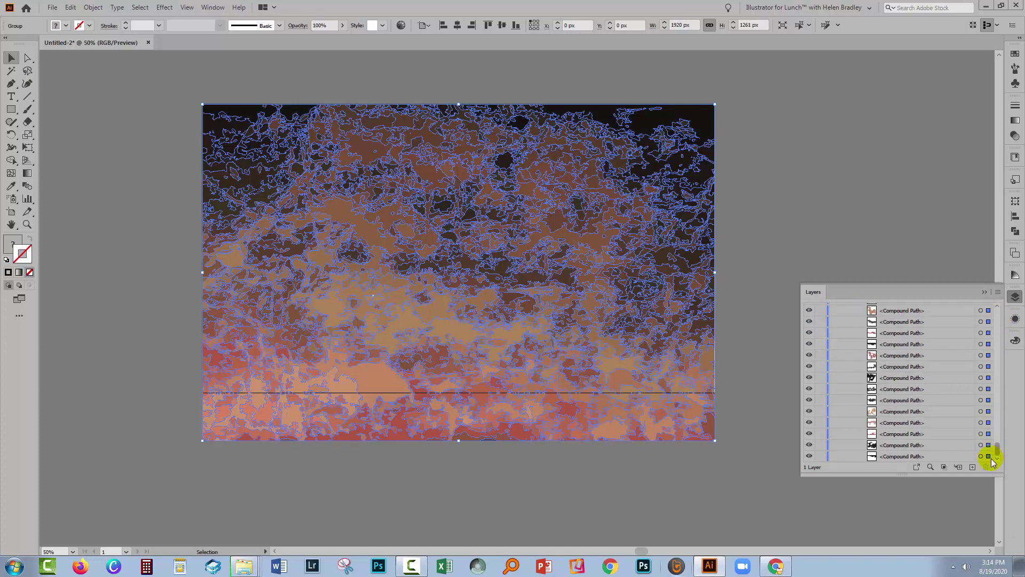
{"action": "left_click_drag", "start_coordinate": [996, 449], "coordinate": [995, 303]}
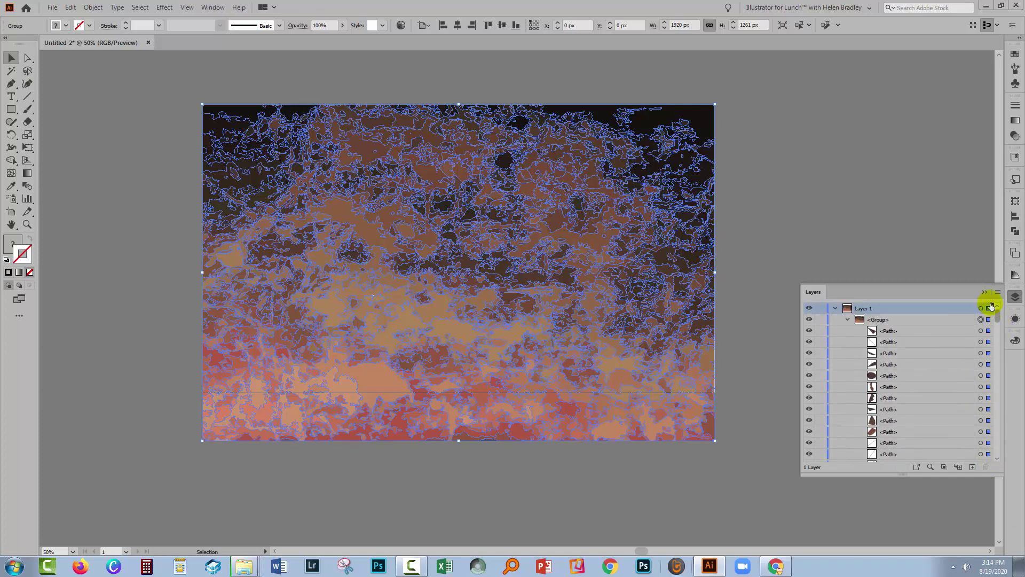
{"action": "left_click", "coordinate": [847, 320]}
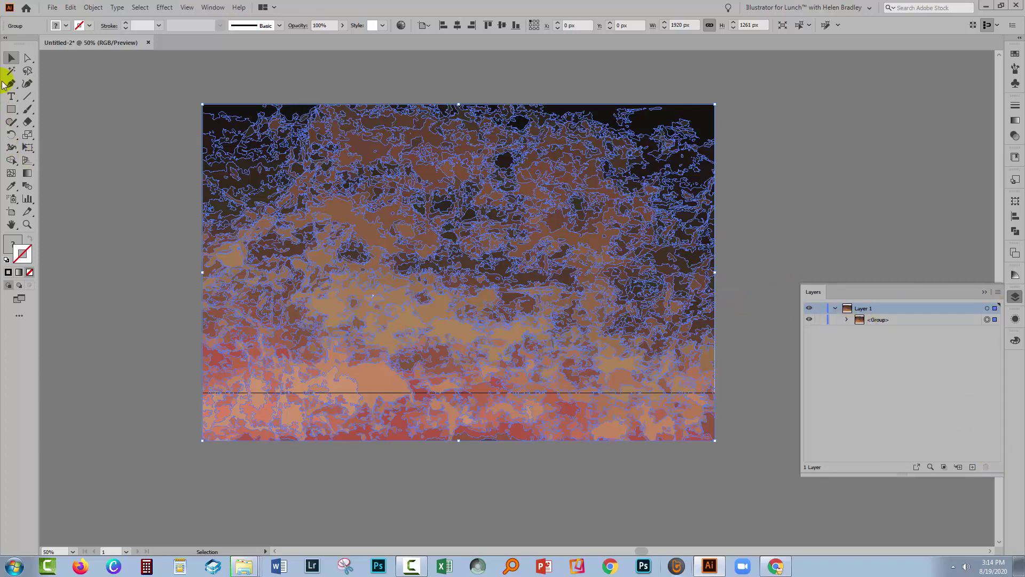
{"action": "left_click", "coordinate": [12, 97]}
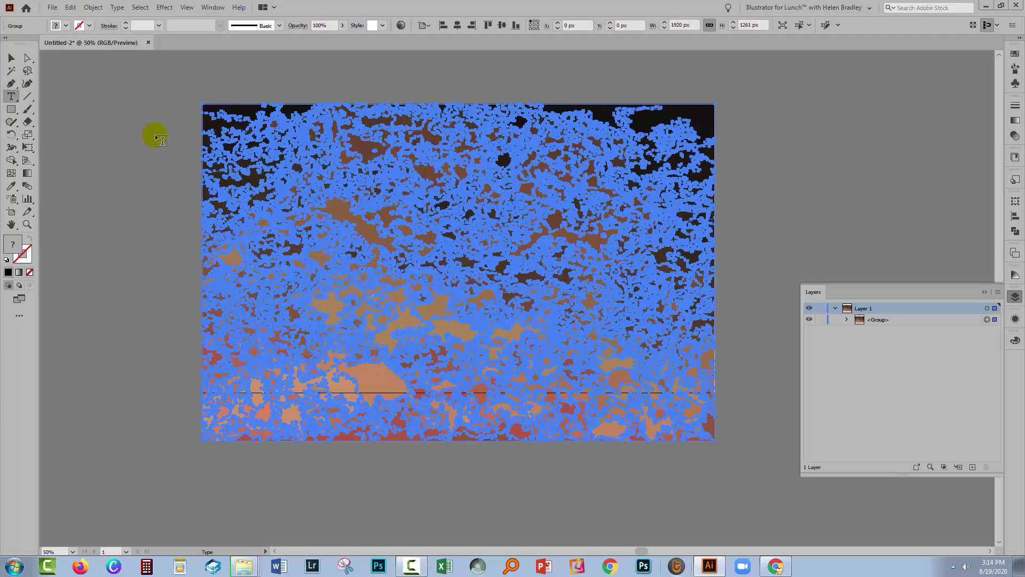
Step: Deselect the texture and lock its group in the Layers panel
{"action": "left_click", "coordinate": [12, 57]}
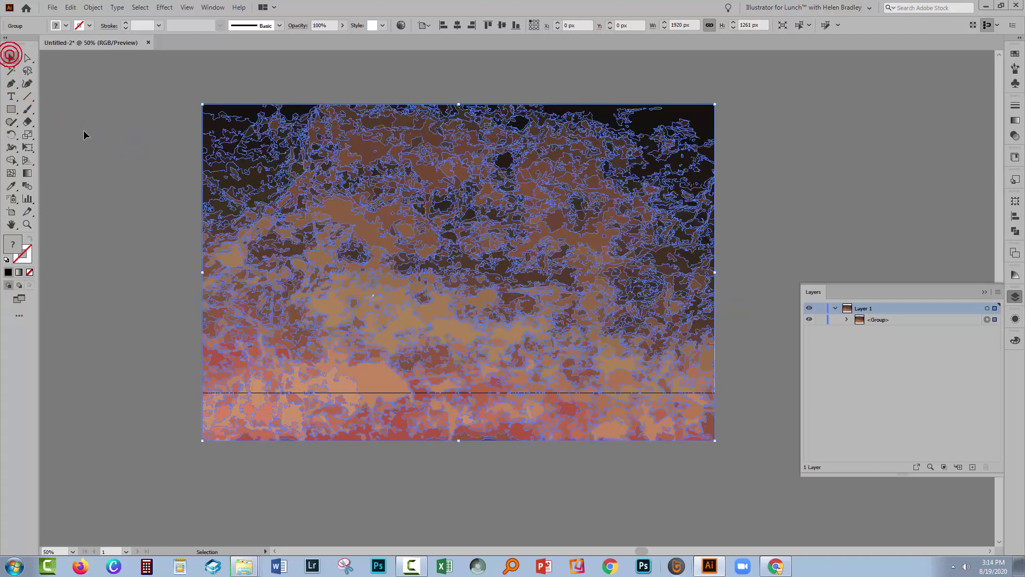
{"action": "left_click", "coordinate": [84, 131]}
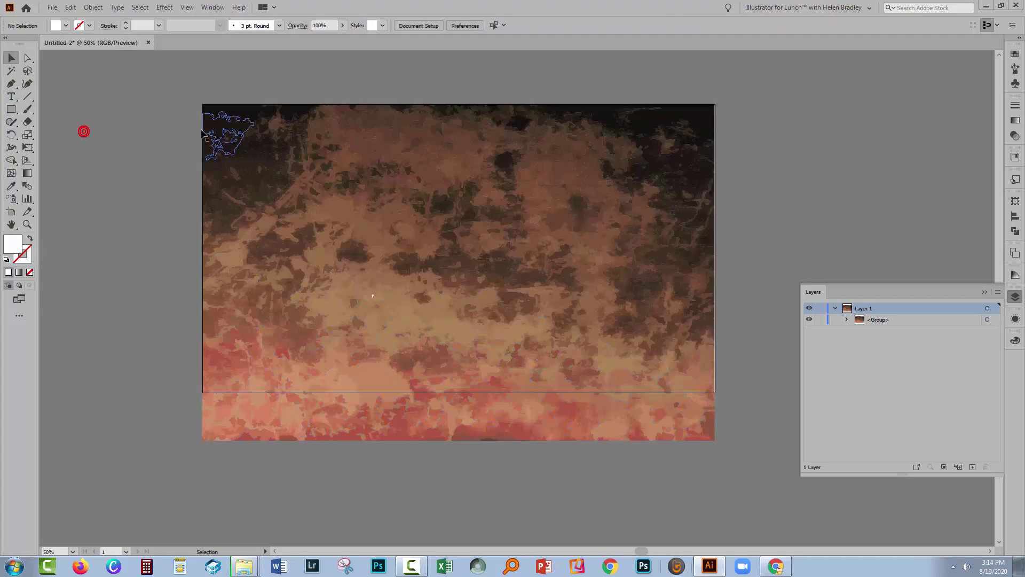
{"action": "left_click", "coordinate": [11, 97]}
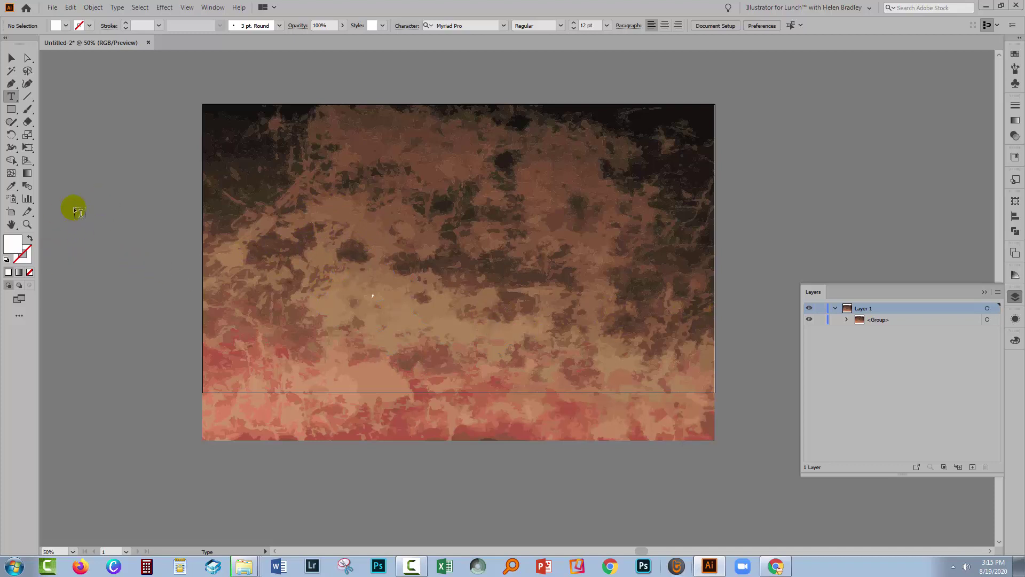
{"action": "left_click", "coordinate": [821, 319]}
Step: Type TEXTURE on the artboard and set it to 200 pt
{"action": "left_click", "coordinate": [315, 237]}
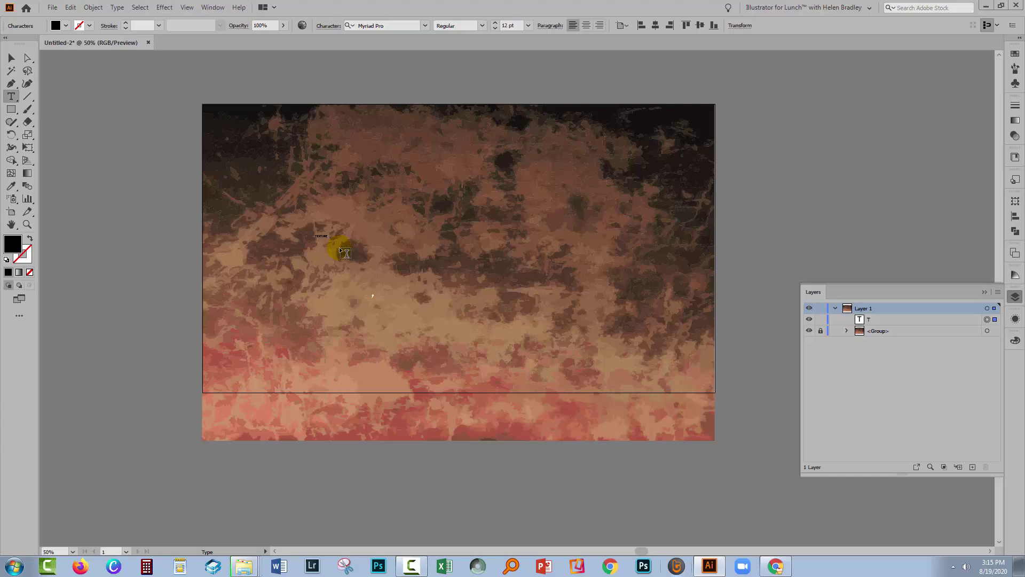
{"action": "key", "text": "ctrl+a"}
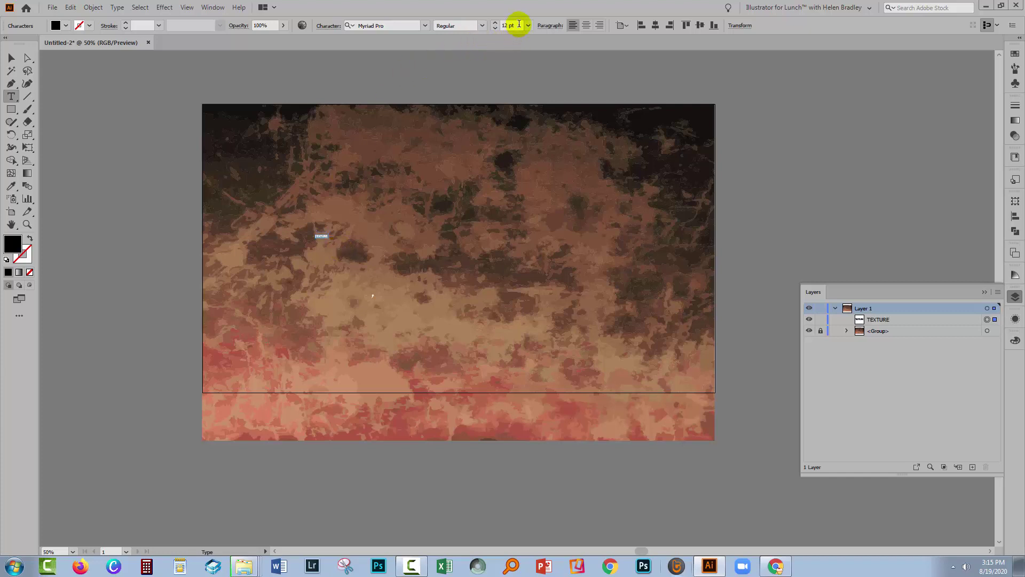
{"action": "left_click", "coordinate": [518, 23]}
{"action": "type", "text": "200"}
{"action": "key", "text": "Tab"}
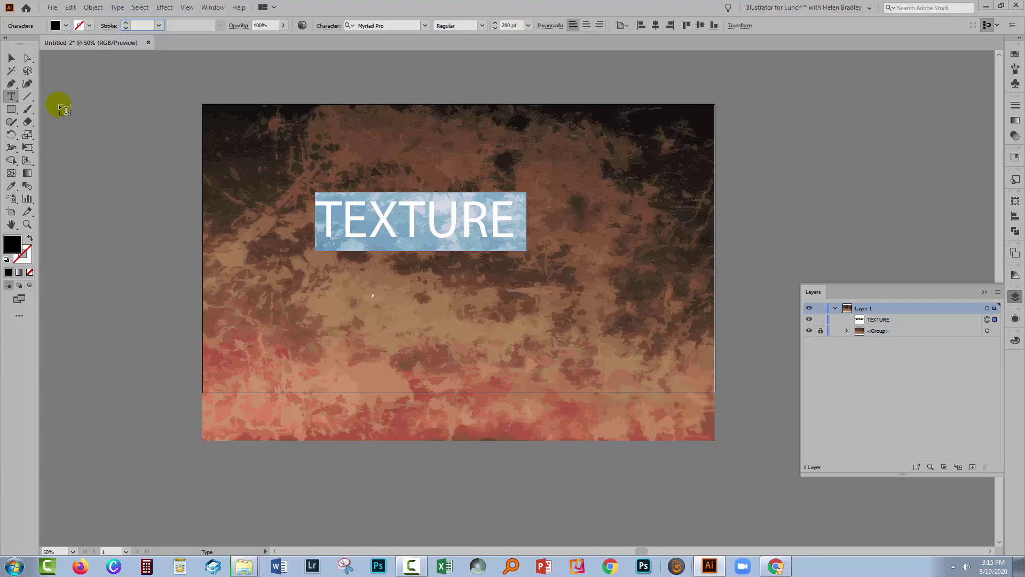
{"action": "left_click", "coordinate": [11, 58]}
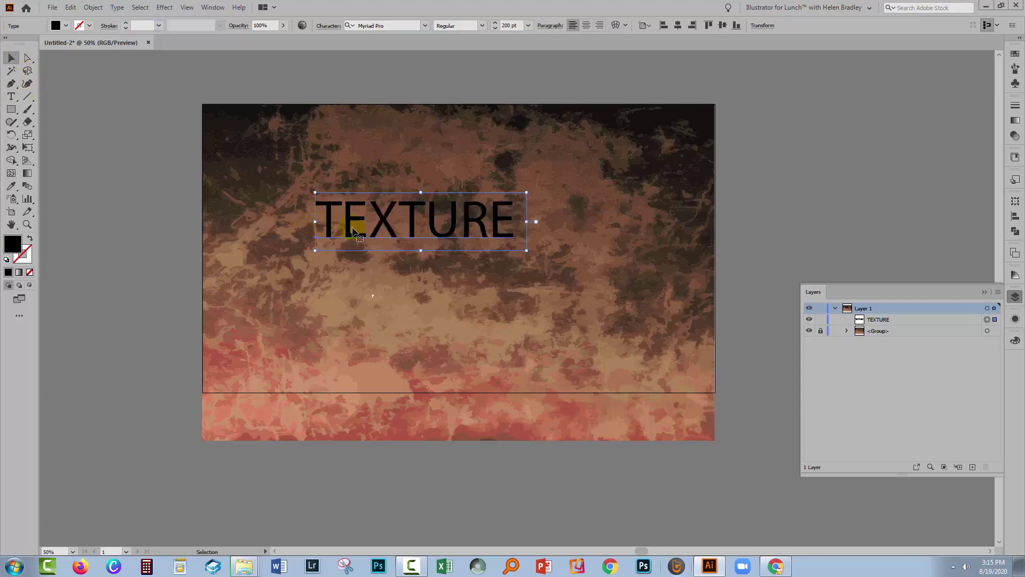
Step: Move TEXTURE lower right and set its font to Anagram NF
{"action": "left_click_drag", "start_coordinate": [350, 231], "coordinate": [479, 271]}
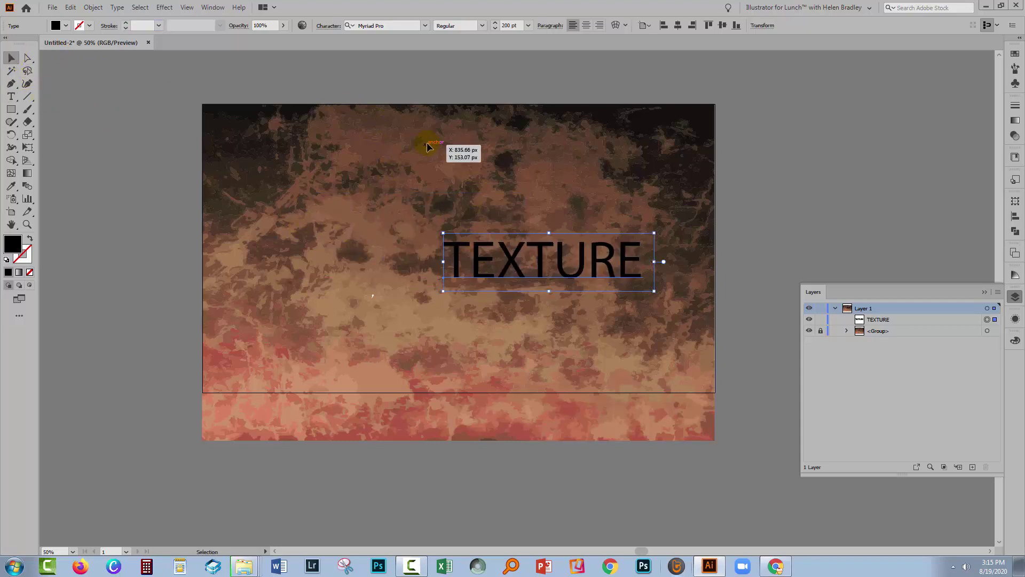
{"action": "left_click", "coordinate": [425, 26]}
{"action": "scroll", "coordinate": [411, 275], "scroll_direction": "down", "scroll_amount": 8}
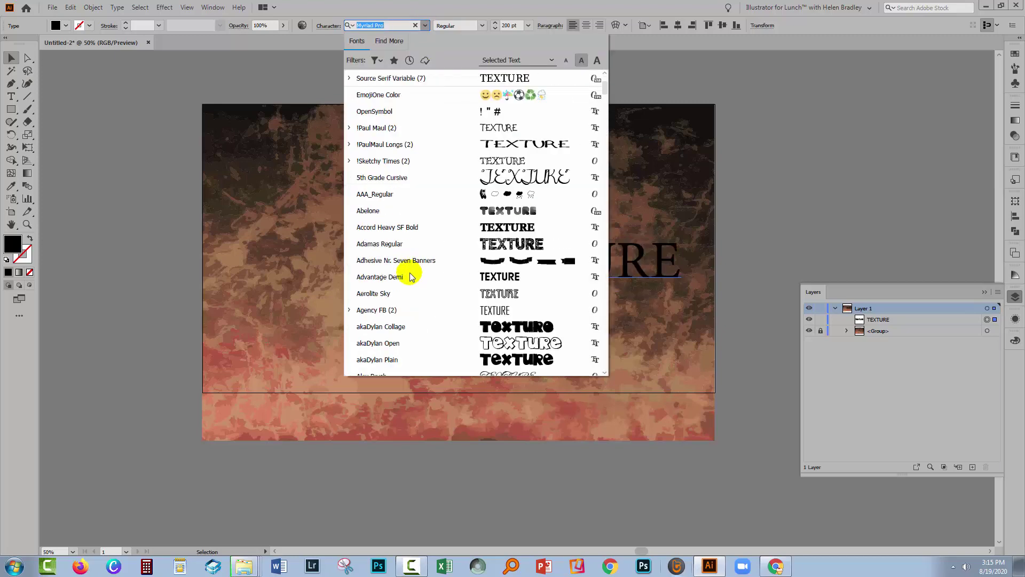
{"action": "scroll", "coordinate": [413, 283], "scroll_direction": "down", "scroll_amount": 5}
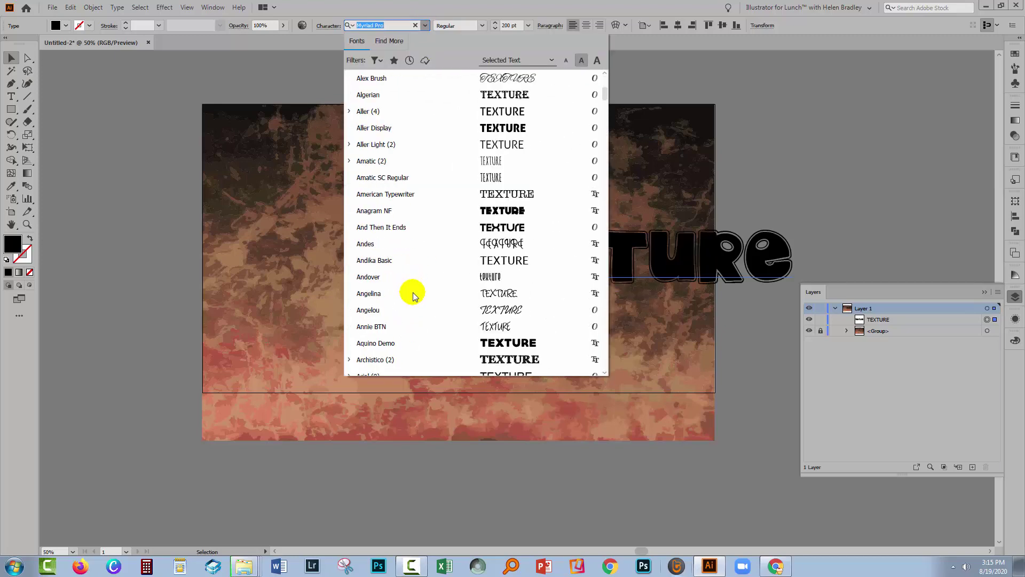
{"action": "left_click", "coordinate": [391, 211]}
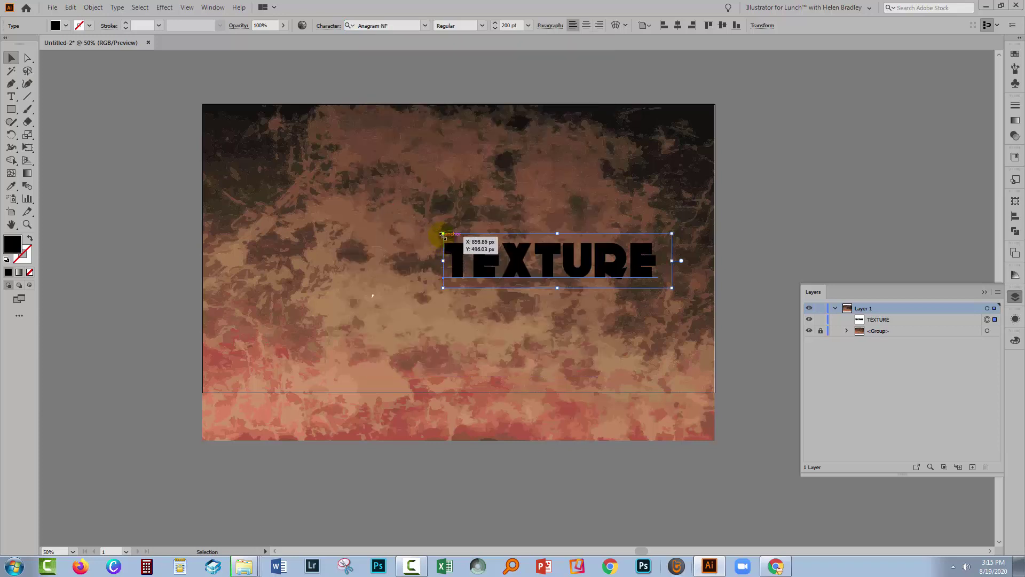
Step: Scale TEXTURE to about 439 pt so it spans most of the artboard width
{"action": "left_click_drag", "start_coordinate": [443, 234], "coordinate": [209, 119]}
{"action": "left_click_drag", "start_coordinate": [673, 291], "coordinate": [711, 296]}
{"action": "left_click_drag", "start_coordinate": [507, 267], "coordinate": [508, 291]}
{"action": "left_click", "coordinate": [297, 167]}
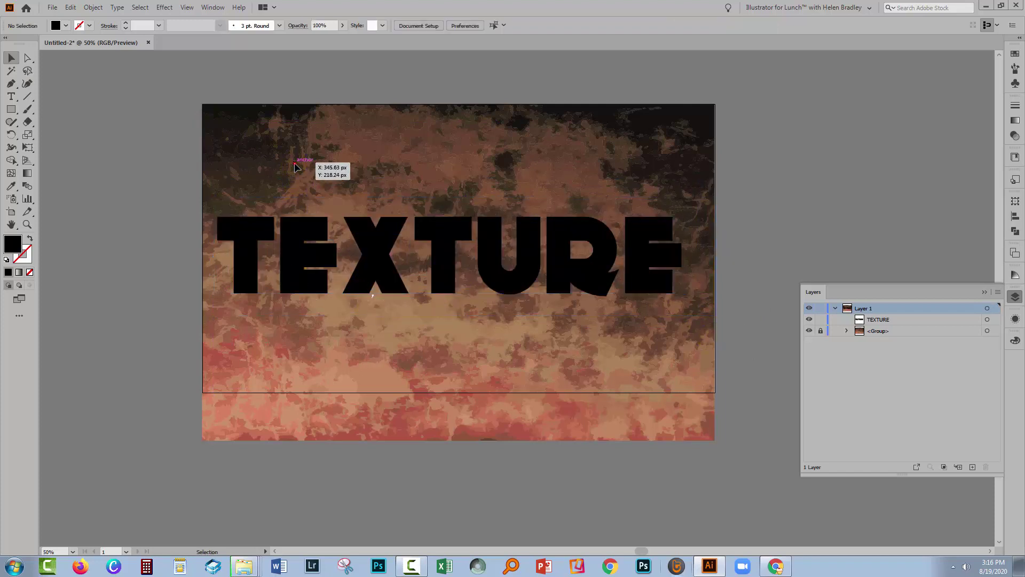
{"action": "left_click", "coordinate": [384, 266]}
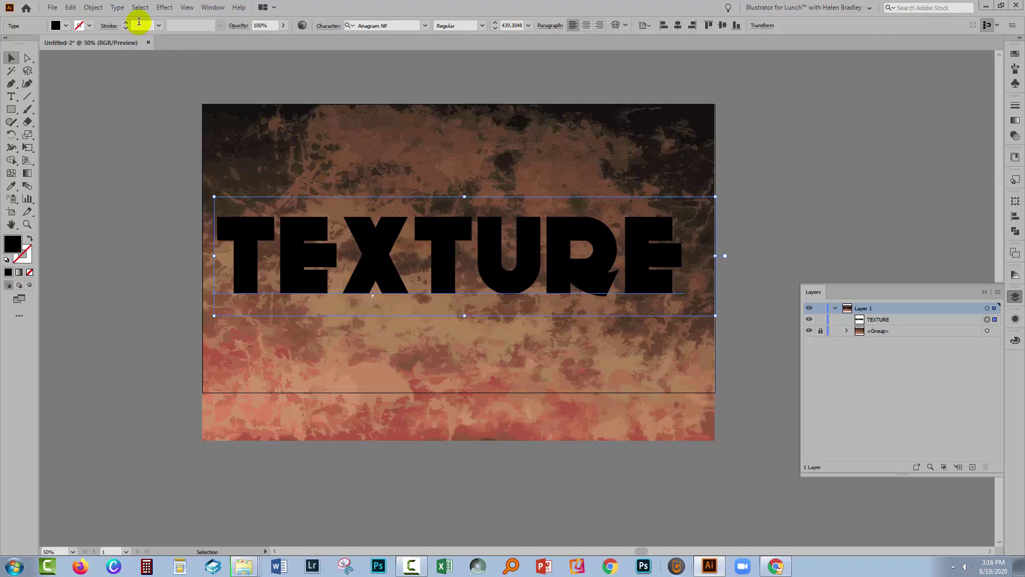
Step: Outline TEXTURE's letters and float a Layers panel with large rows listing each letter
{"action": "left_click", "coordinate": [118, 7]}
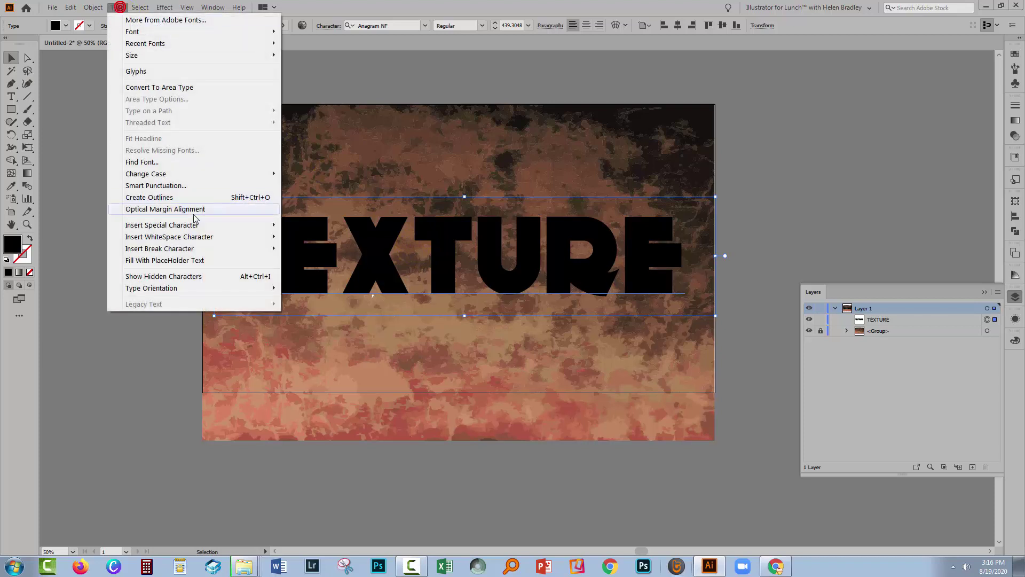
{"action": "left_click", "coordinate": [152, 198]}
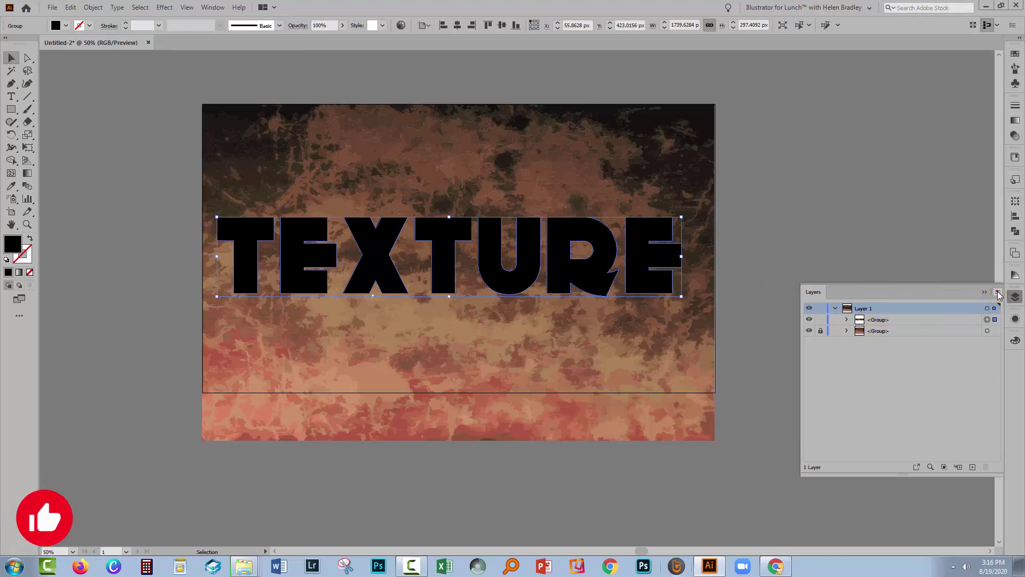
{"action": "left_click", "coordinate": [997, 292]}
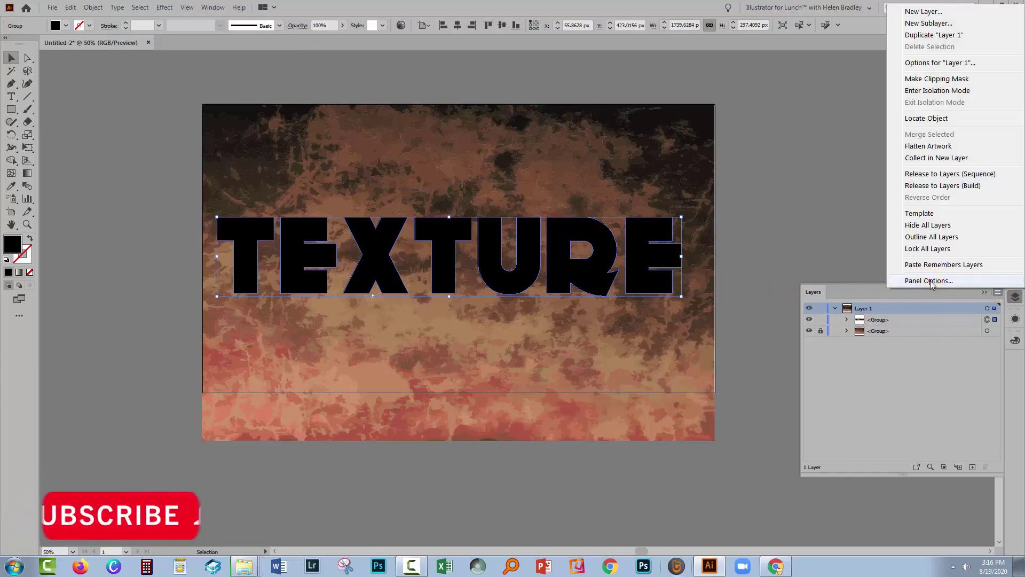
{"action": "left_click", "coordinate": [931, 281]}
{"action": "left_click", "coordinate": [464, 263]}
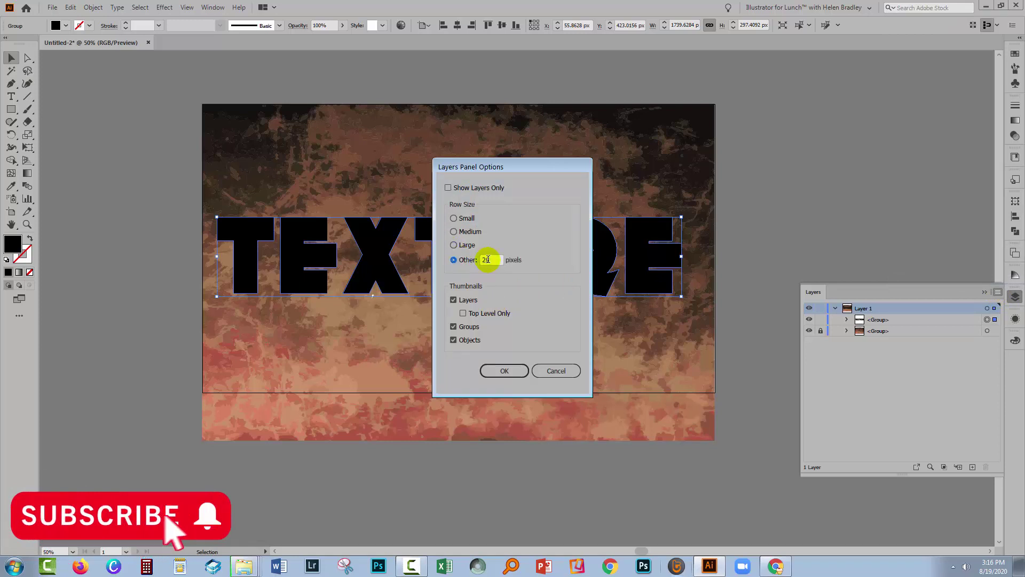
{"action": "type", "text": "5"}
{"action": "left_click", "coordinate": [457, 249]}
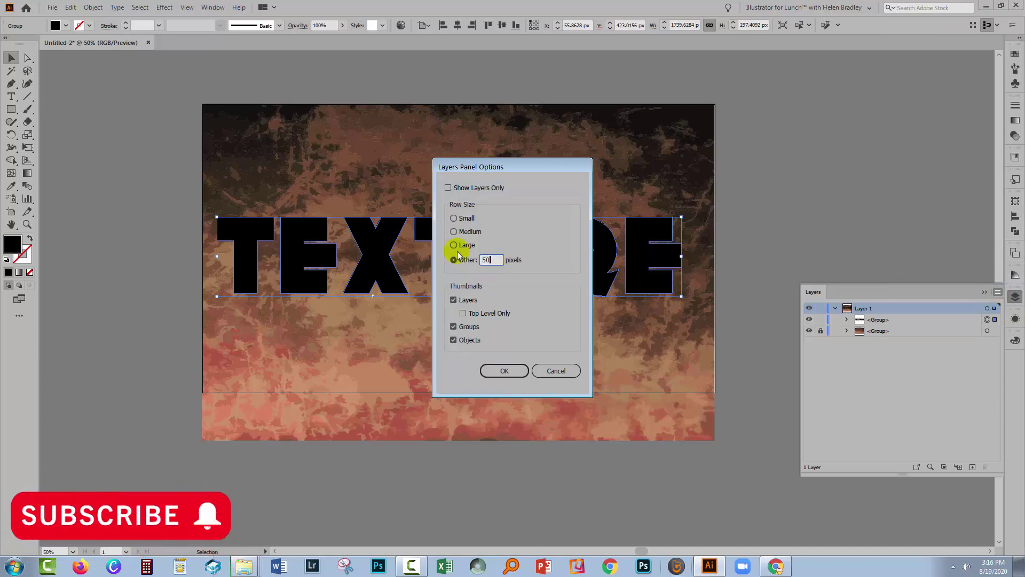
{"action": "key", "text": "Return"}
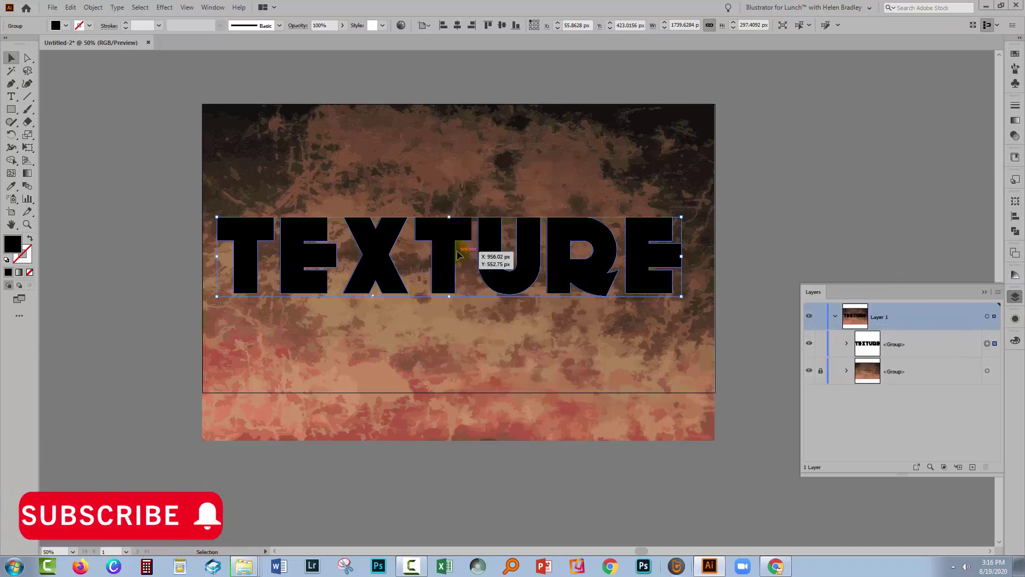
{"action": "left_click", "coordinate": [845, 344]}
{"action": "left_click_drag", "start_coordinate": [818, 290], "coordinate": [758, 114]}
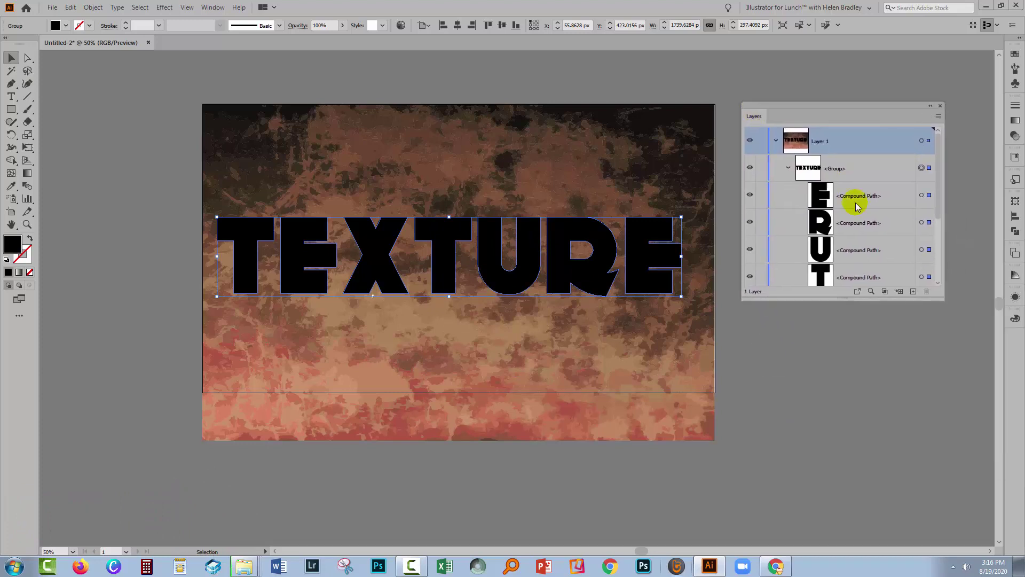
{"action": "left_click_drag", "start_coordinate": [941, 297], "coordinate": [955, 435]}
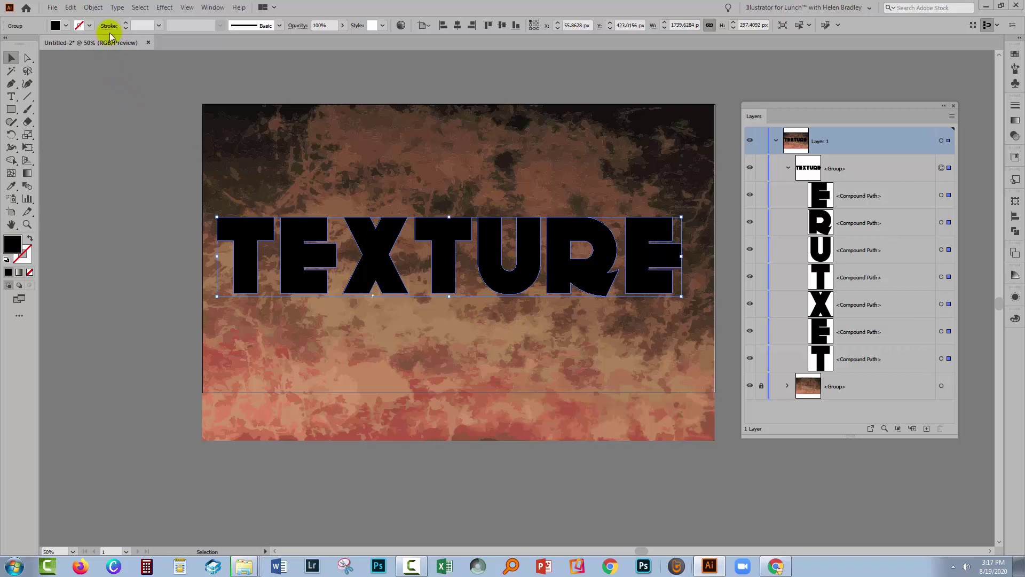
Step: Make TEXTURE's letters one compound path and give it the default black fill
{"action": "left_click", "coordinate": [93, 7]}
{"action": "mouse_move", "coordinate": [110, 388]}
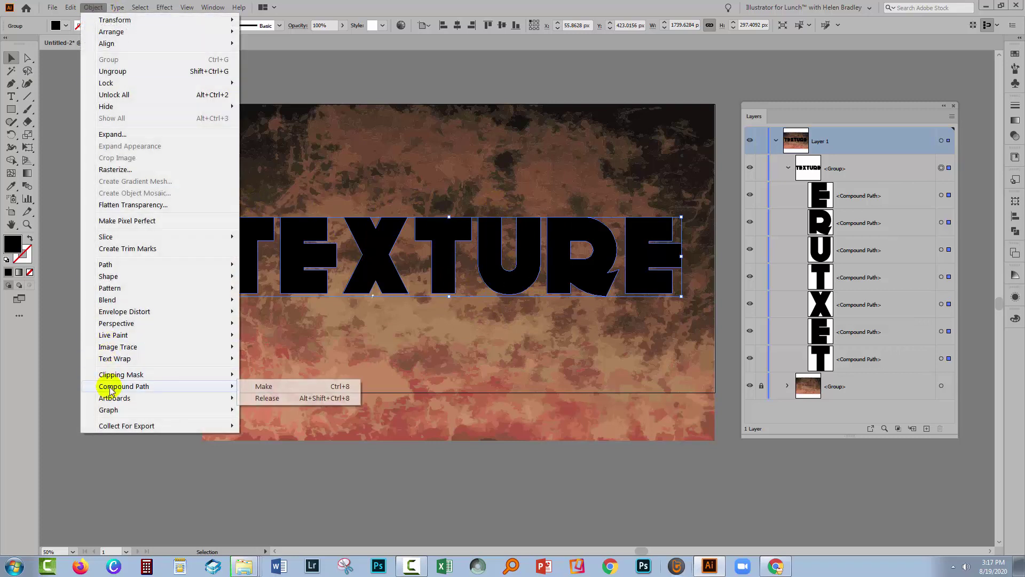
{"action": "left_click", "coordinate": [264, 386]}
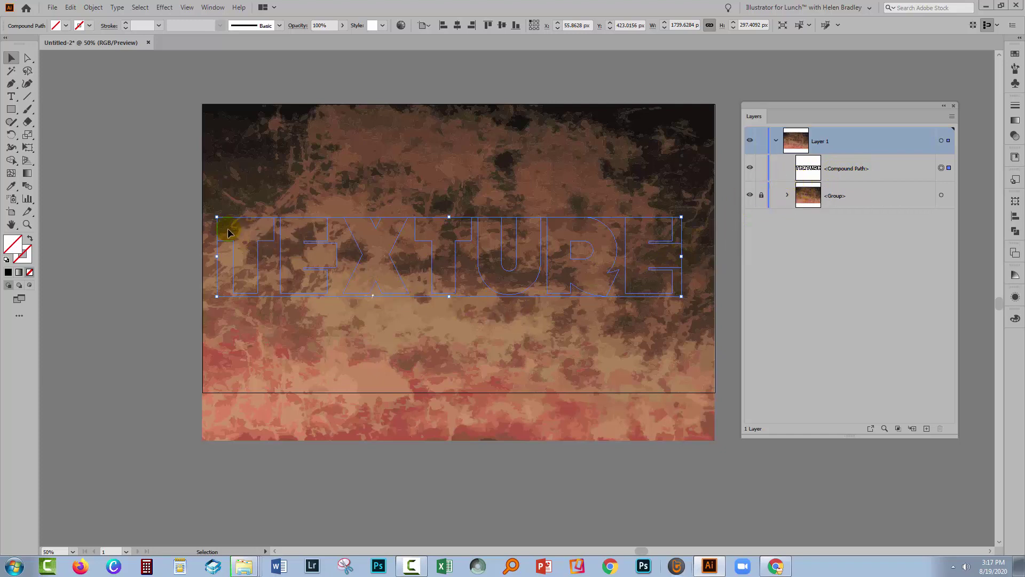
{"action": "left_click", "coordinate": [10, 273]}
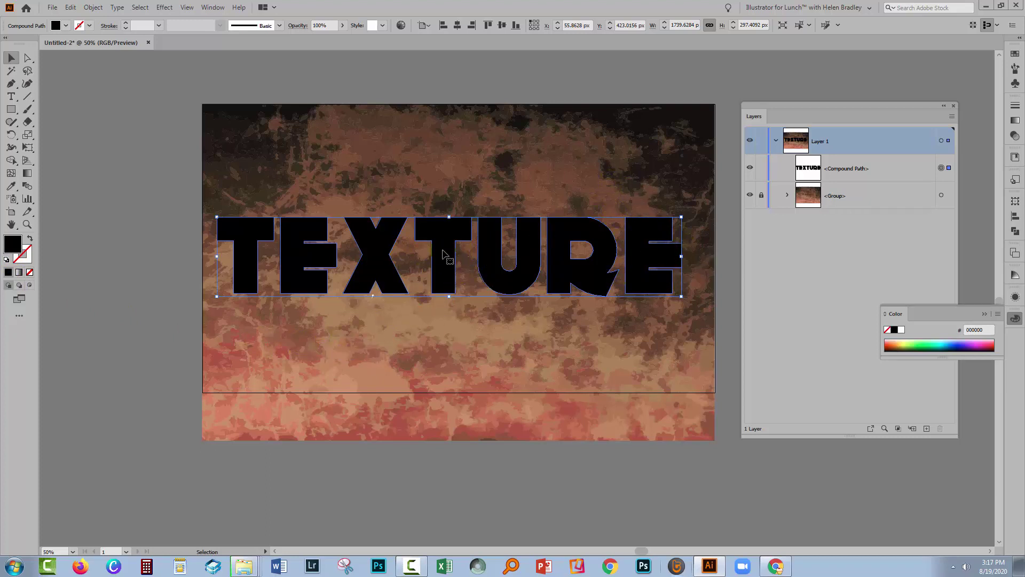
Step: Unlock the texture group, select it with the letters, and crop it to the TEXTURE shapes using Pathfinder
{"action": "left_click", "coordinate": [761, 195]}
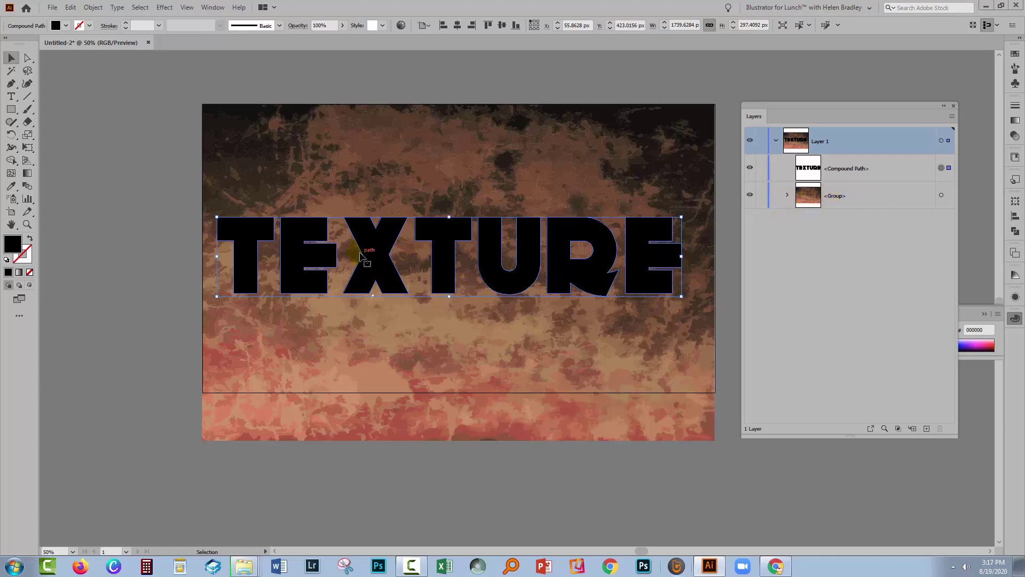
{"action": "left_click", "coordinate": [9, 57]}
{"action": "key", "text": "ctrl+a"}
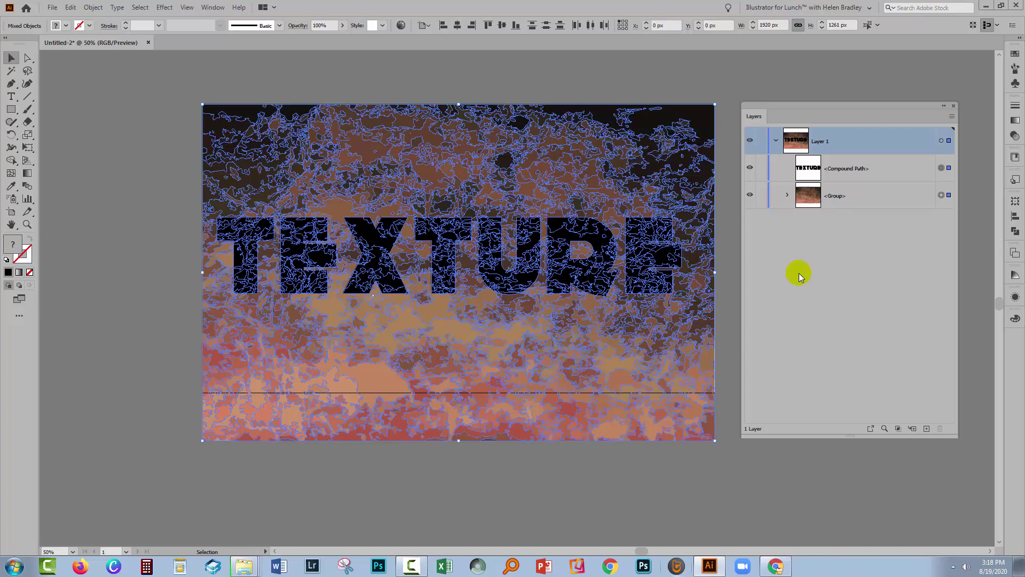
{"action": "left_click", "coordinate": [1014, 234]}
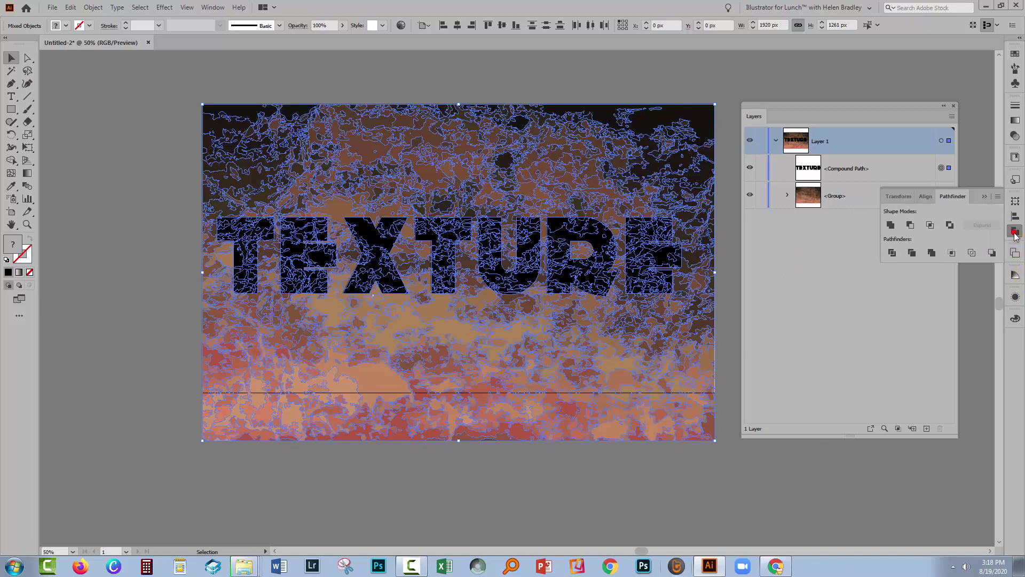
{"action": "left_click", "coordinate": [952, 255]}
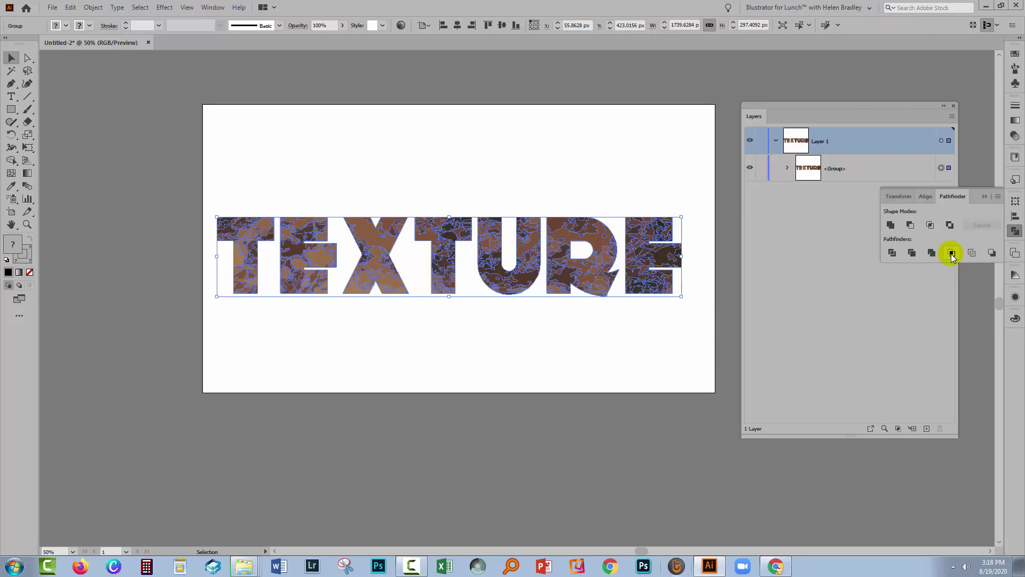
Step: Put away Pathfinder and deselect the cropped artwork to preview the textured letters
{"action": "left_click", "coordinate": [984, 197]}
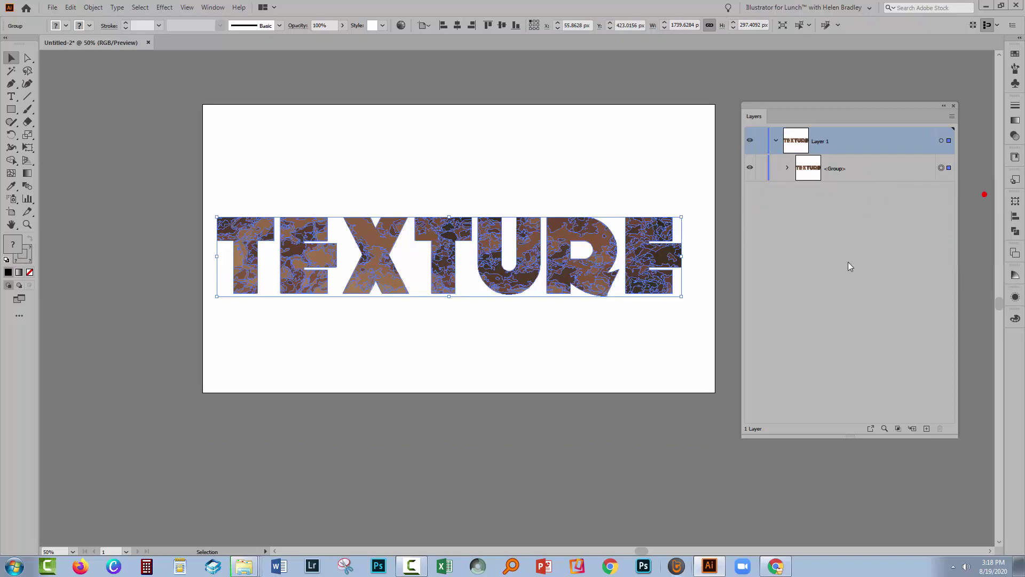
{"action": "left_click", "coordinate": [406, 302]}
{"action": "left_click", "coordinate": [275, 304]}
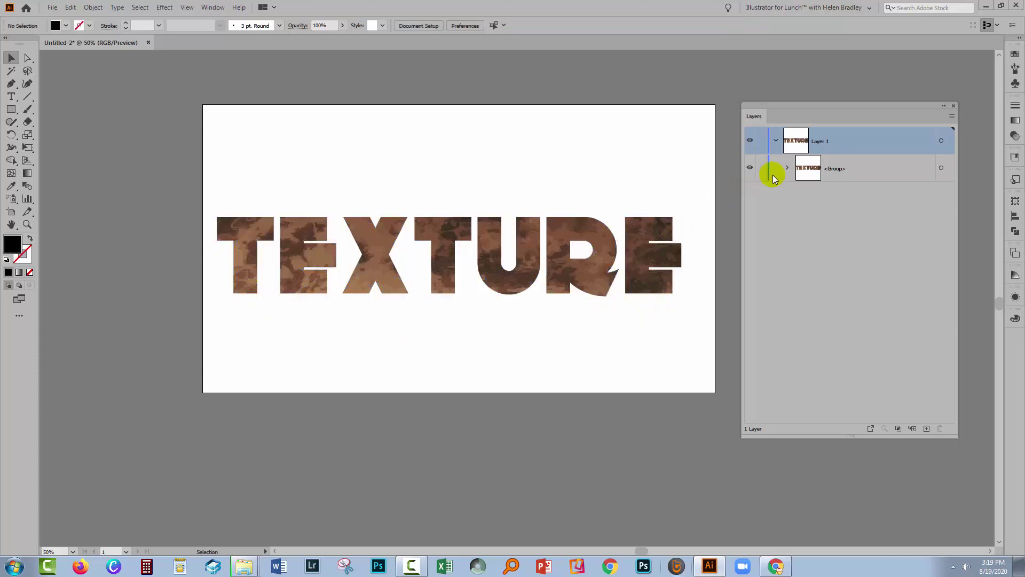
Step: Expand the cropped Group in the Layers panel to list its texture paths, then reposition the panel and zoom in
{"action": "left_click", "coordinate": [787, 168]}
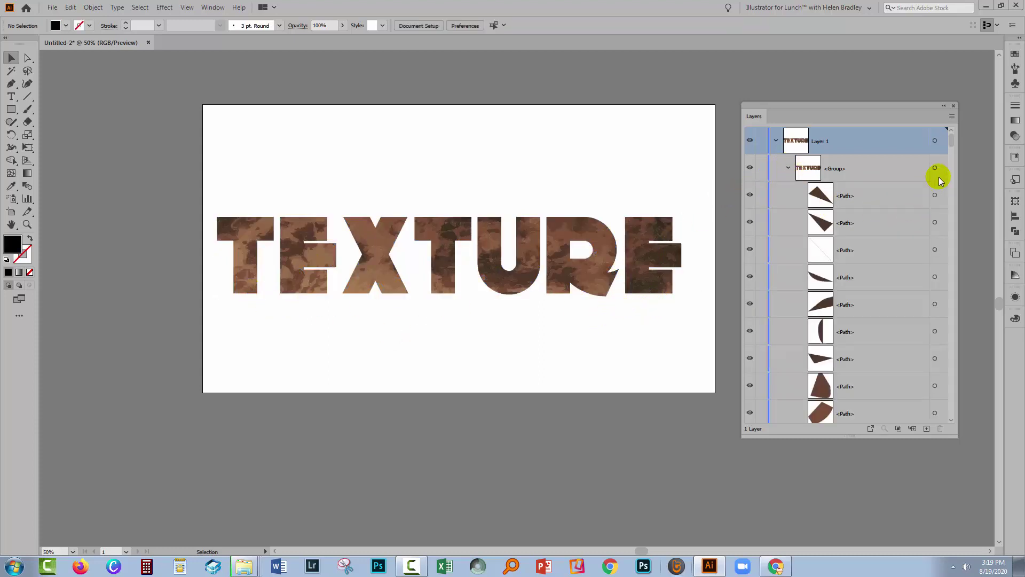
{"action": "left_click_drag", "start_coordinate": [952, 143], "coordinate": [938, 73]}
{"action": "left_click", "coordinate": [934, 168]}
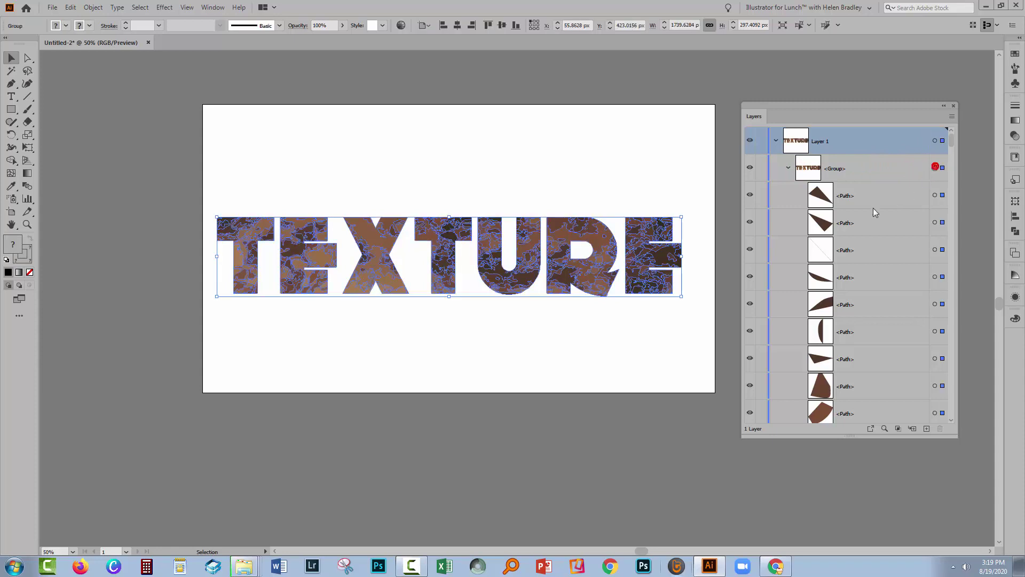
{"action": "left_click", "coordinate": [519, 354]}
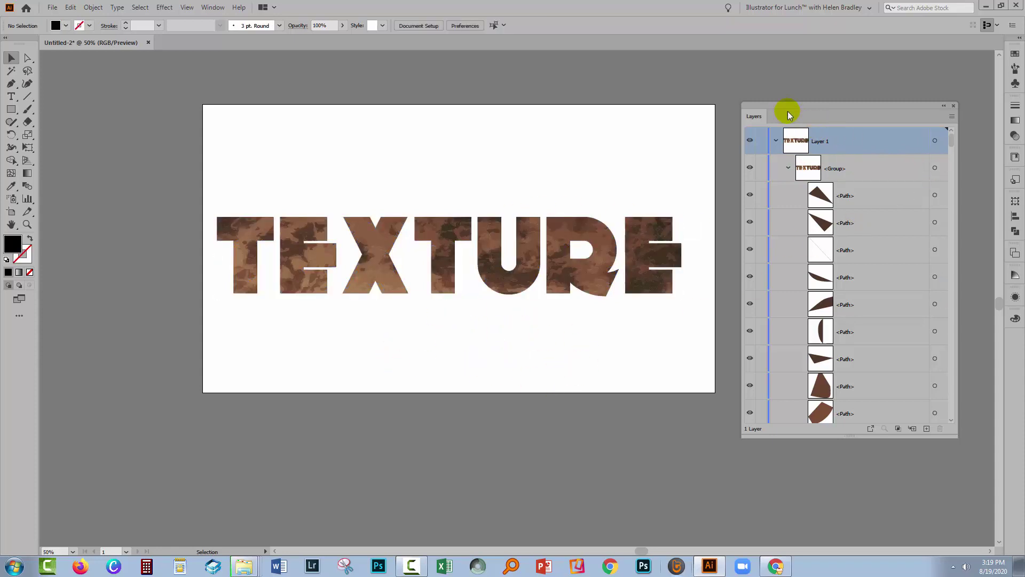
{"action": "left_click_drag", "start_coordinate": [787, 111], "coordinate": [799, 169]}
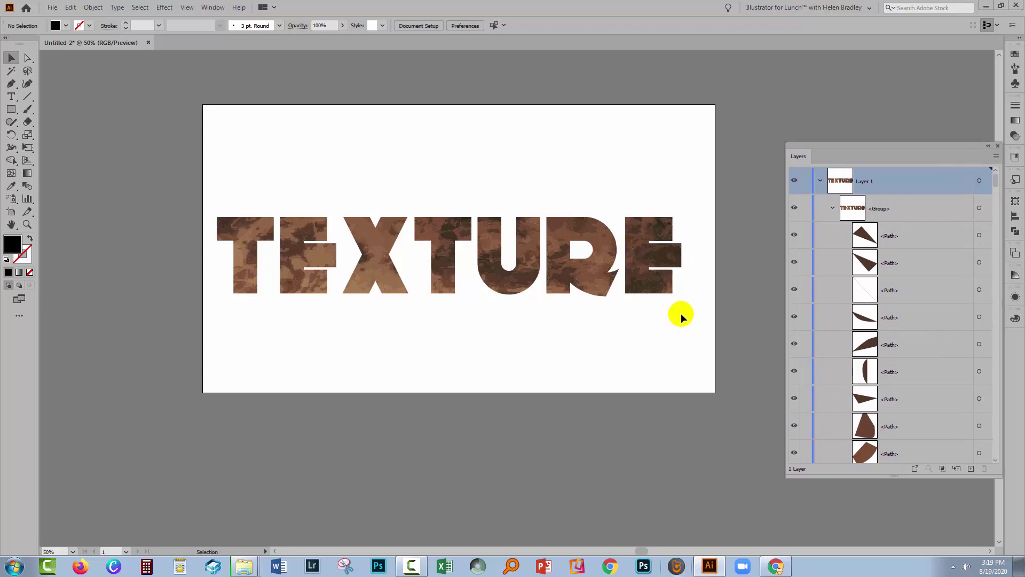
{"action": "scroll", "coordinate": [681, 313], "scroll_direction": "up", "scroll_amount": 3}
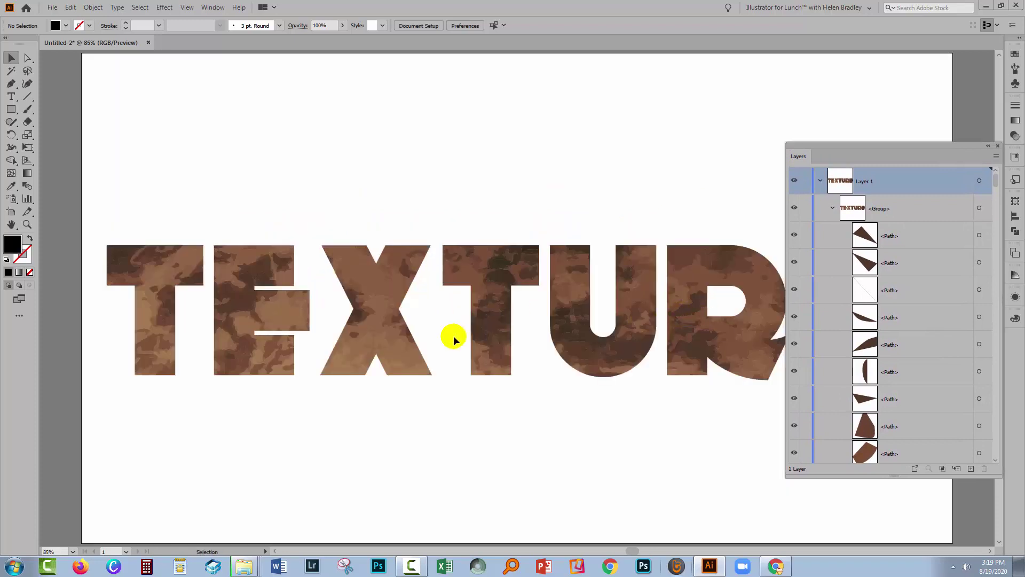
Step: Open Recolor Artwork for the cropped TEXTURE group and raise Global Adjust brightness to about 33%
{"action": "left_click", "coordinate": [363, 352]}
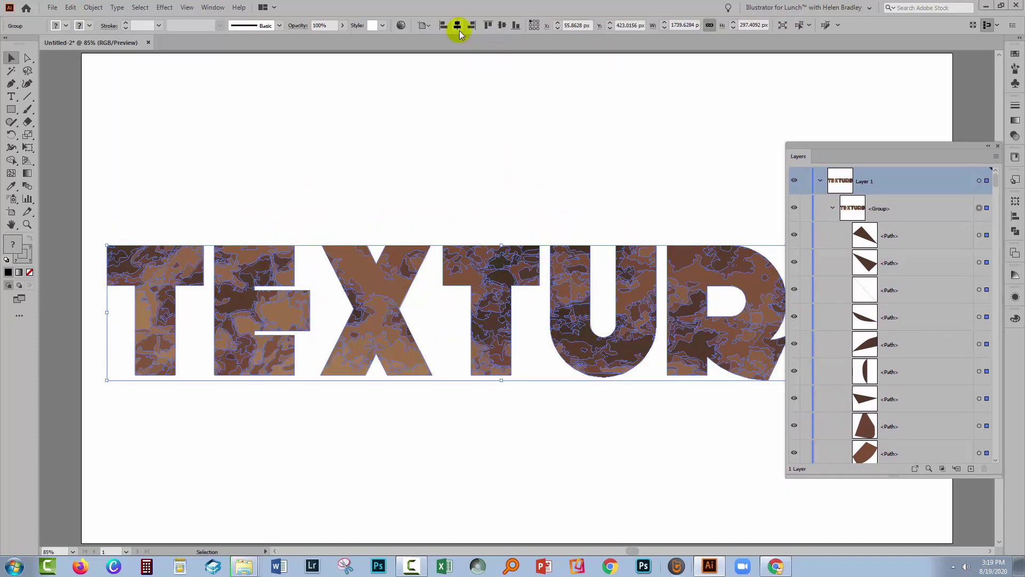
{"action": "left_click", "coordinate": [401, 26]}
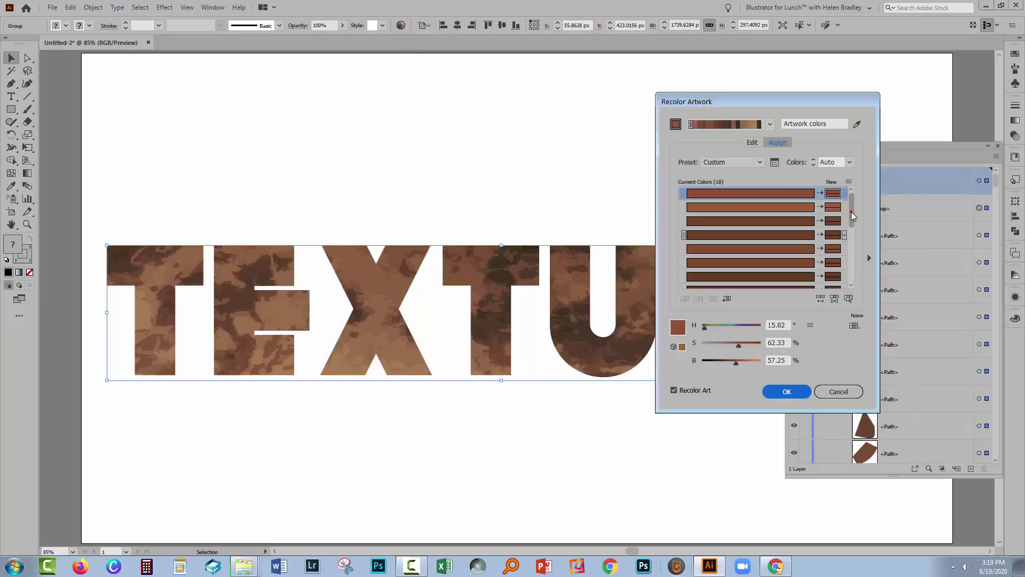
{"action": "mouse_move", "coordinate": [851, 212]}
{"action": "left_mouse_down"}
{"action": "mouse_move", "coordinate": [848, 271]}
{"action": "mouse_move", "coordinate": [851, 193]}
{"action": "left_mouse_up"}
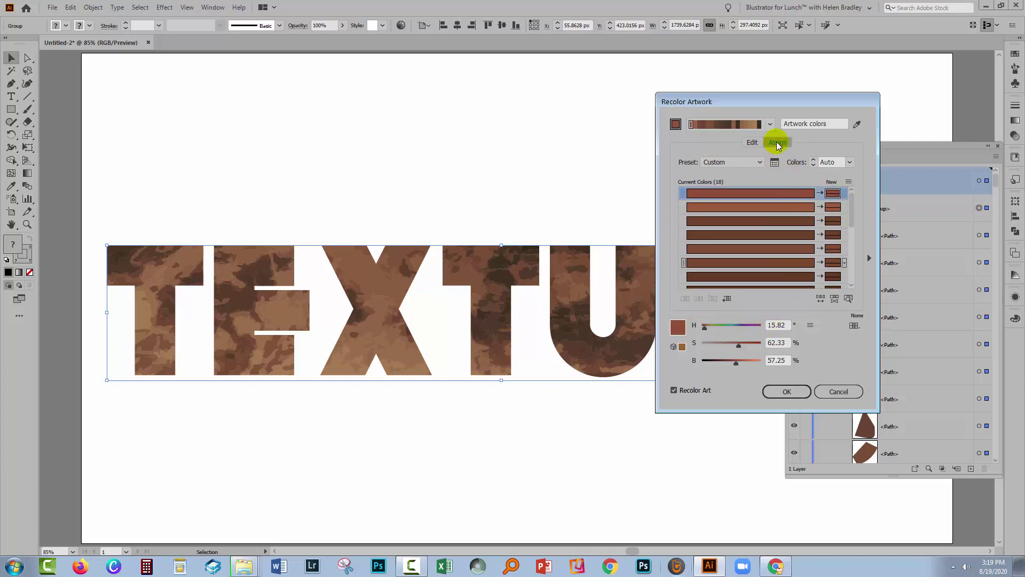
{"action": "left_click", "coordinate": [810, 325]}
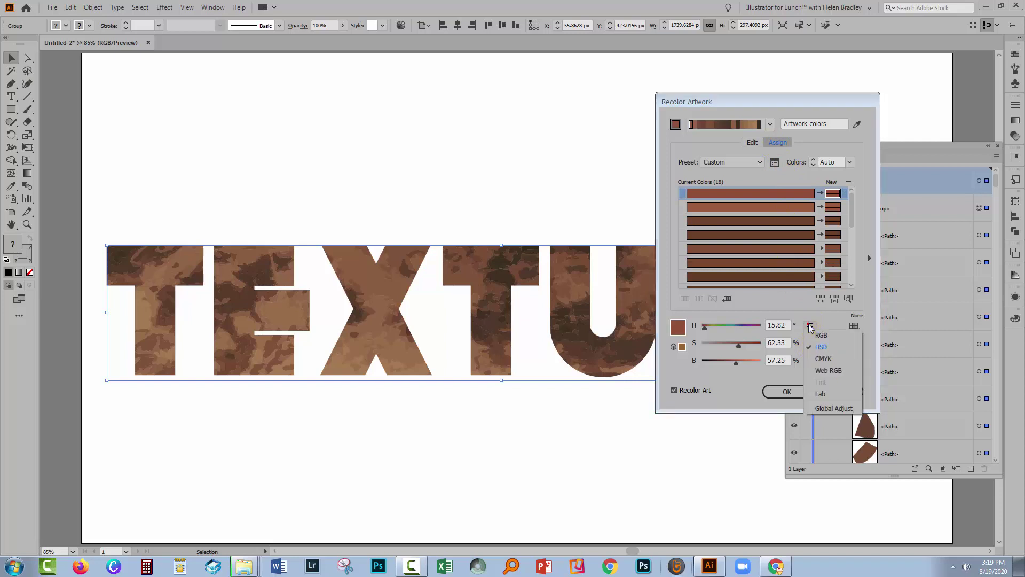
{"action": "left_click", "coordinate": [821, 408]}
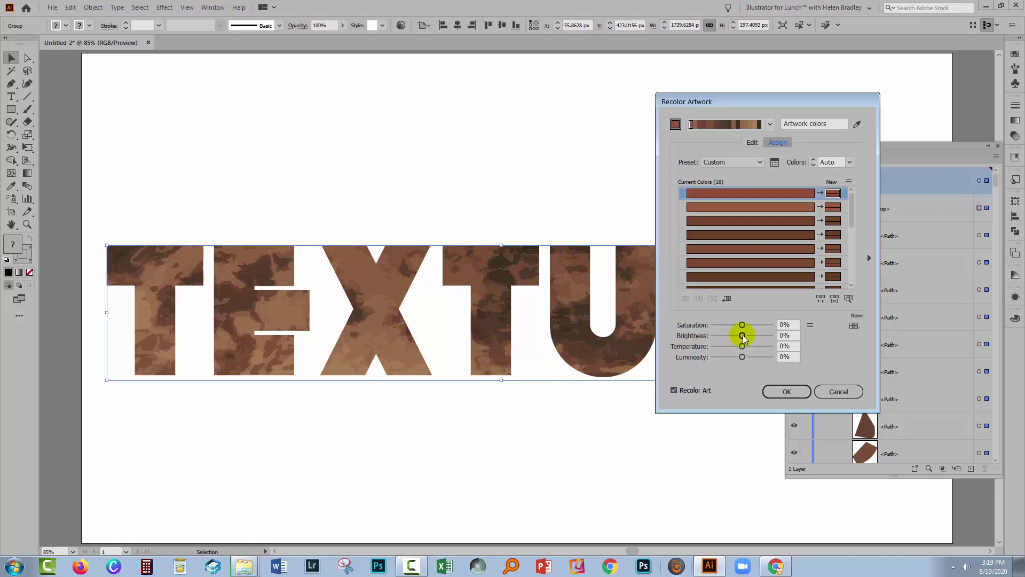
{"action": "left_click_drag", "start_coordinate": [742, 336], "coordinate": [754, 337]}
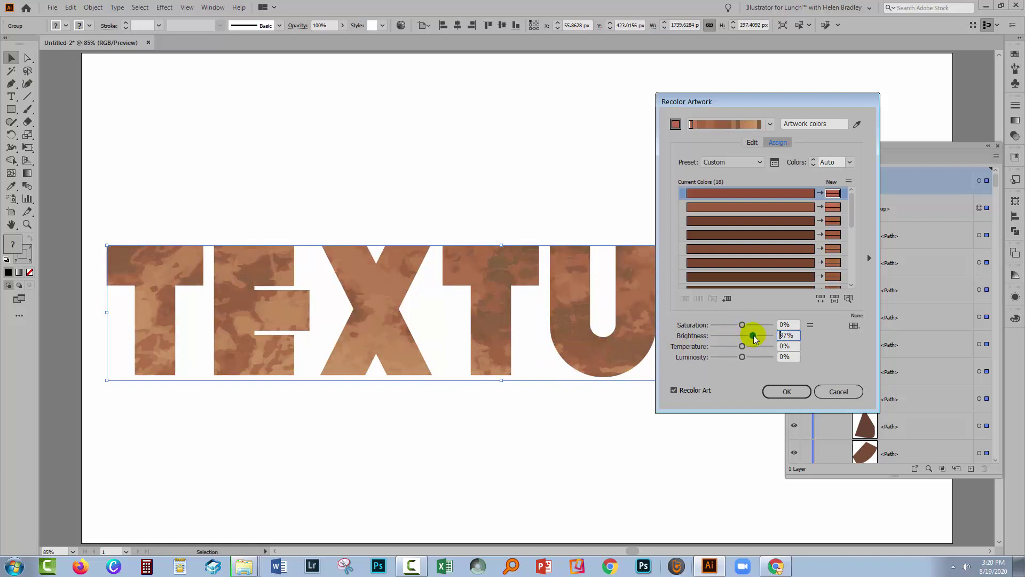
Step: On the Edit wheel, link the harmony colours and rotate the texture colours toward red
{"action": "left_click", "coordinate": [751, 143]}
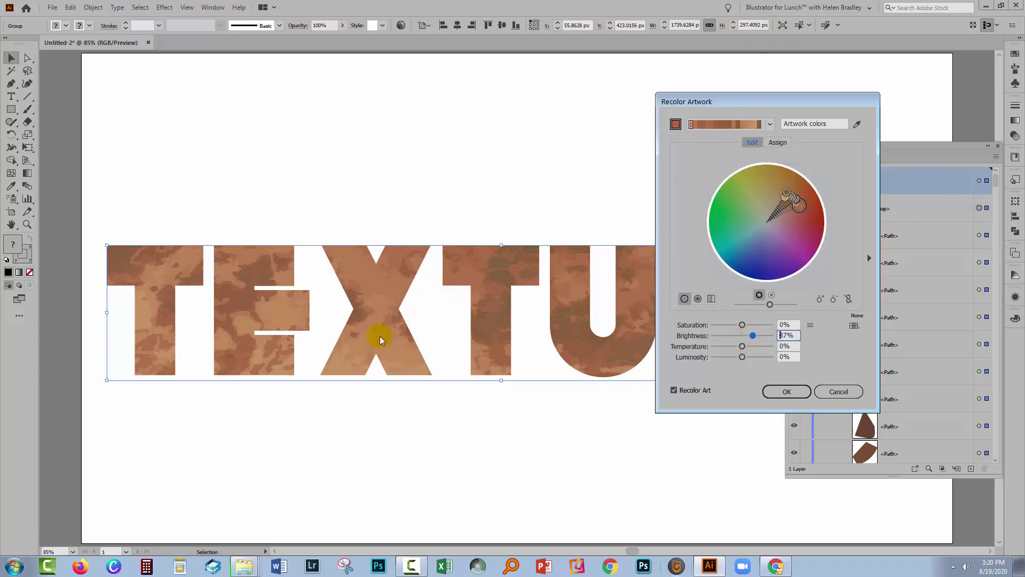
{"action": "left_click", "coordinate": [848, 299]}
{"action": "mouse_move", "coordinate": [803, 208]}
{"action": "left_mouse_down"}
{"action": "mouse_move", "coordinate": [798, 256]}
{"action": "mouse_move", "coordinate": [759, 273]}
{"action": "mouse_move", "coordinate": [807, 251]}
{"action": "mouse_move", "coordinate": [812, 220]}
{"action": "mouse_move", "coordinate": [811, 228]}
{"action": "left_mouse_up"}
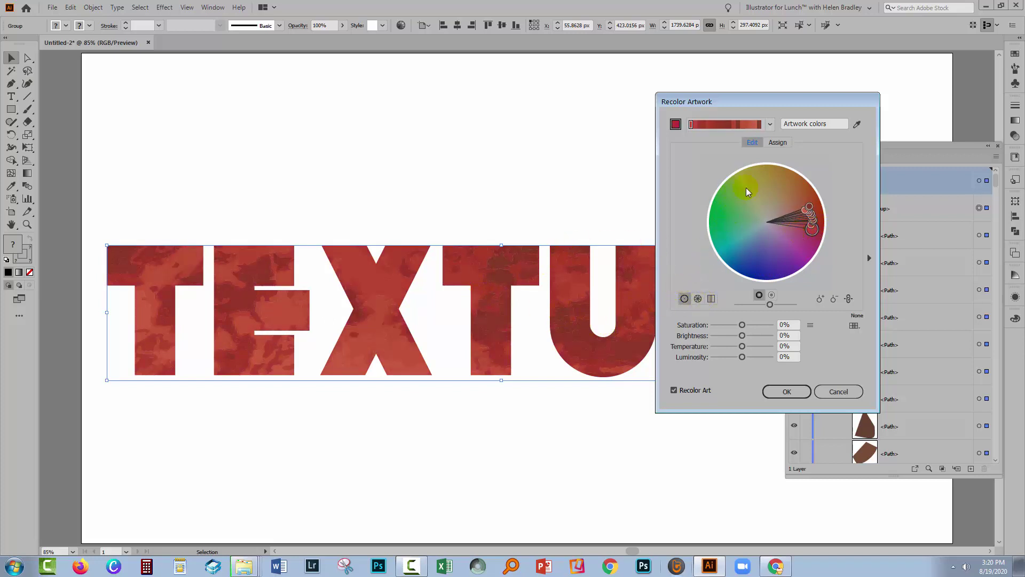
Step: Apply the Right Complement harmony rule and move the Recolor window to reveal more lettering
{"action": "left_click", "coordinate": [770, 125]}
{"action": "left_click", "coordinate": [770, 125]}
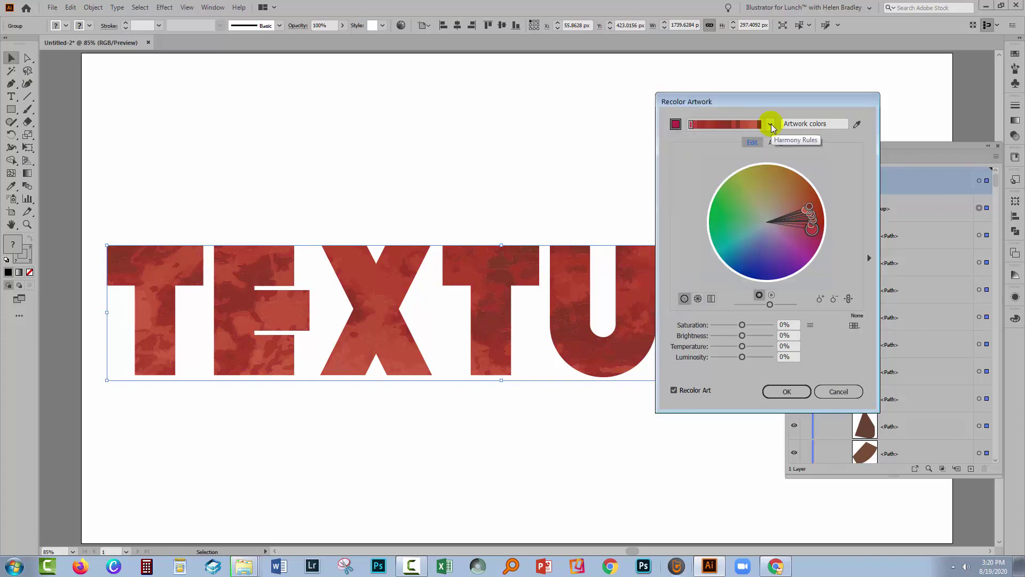
{"action": "left_click", "coordinate": [770, 125]}
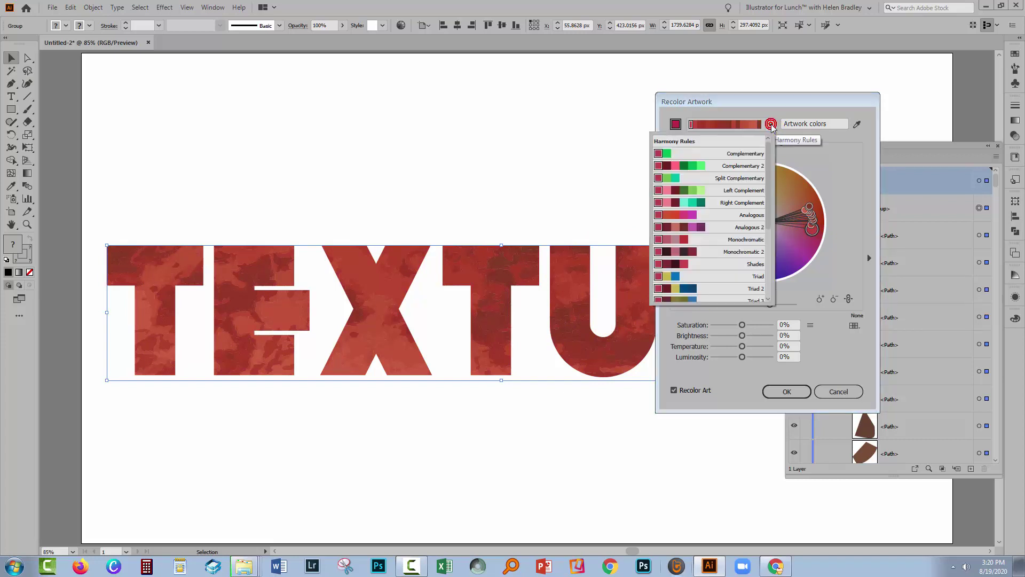
{"action": "left_click", "coordinate": [695, 204]}
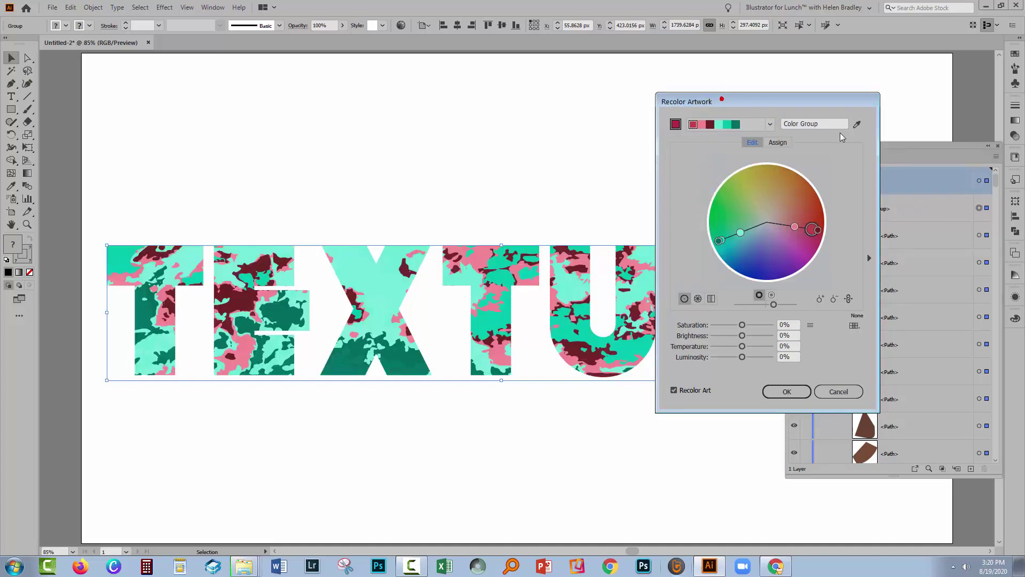
{"action": "left_click_drag", "start_coordinate": [711, 97], "coordinate": [833, 126]}
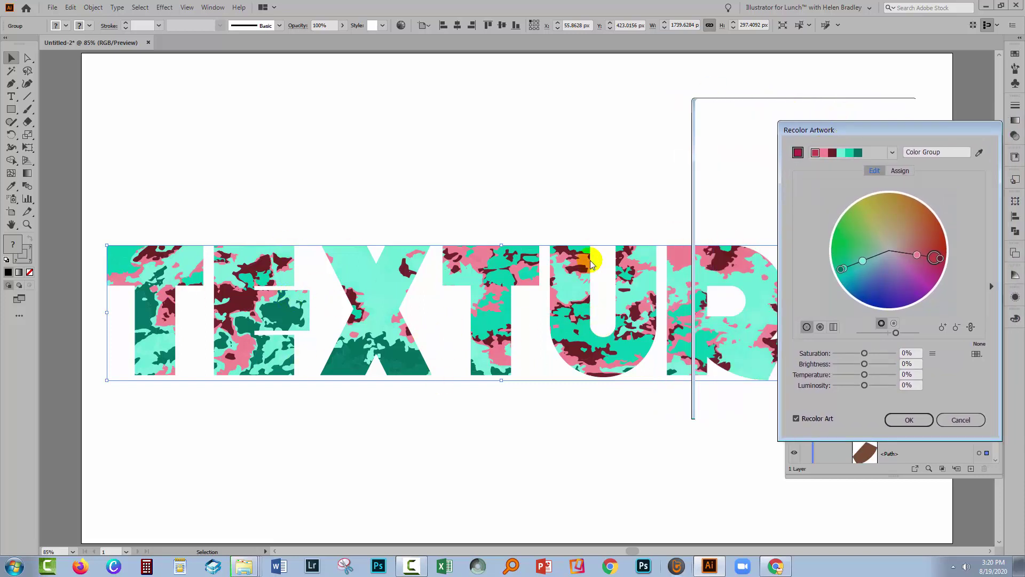
Step: Try the Compound 1 harmony rule, then settle on the teal and pink rule
{"action": "left_click", "coordinate": [891, 153]}
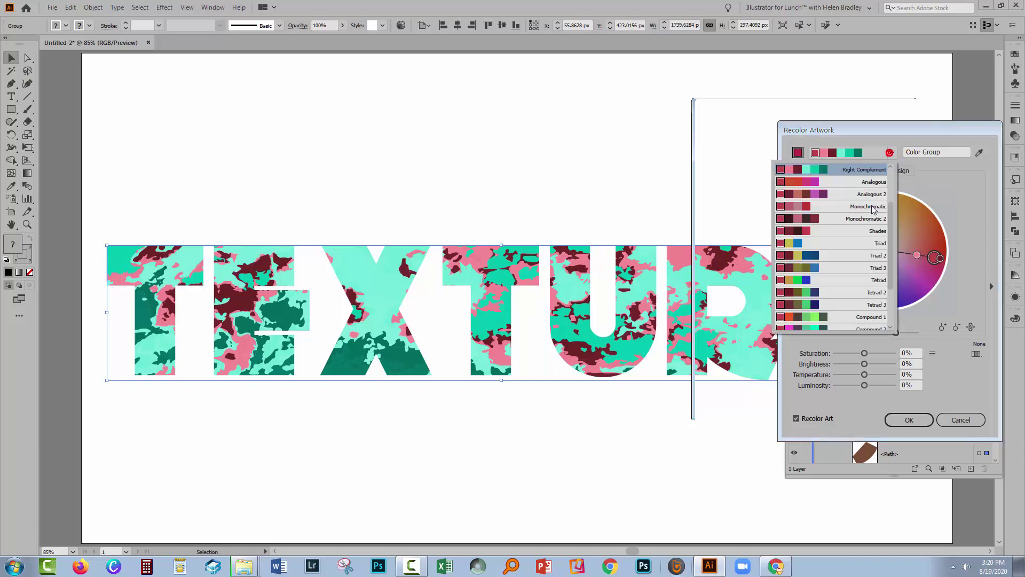
{"action": "left_click", "coordinate": [807, 317]}
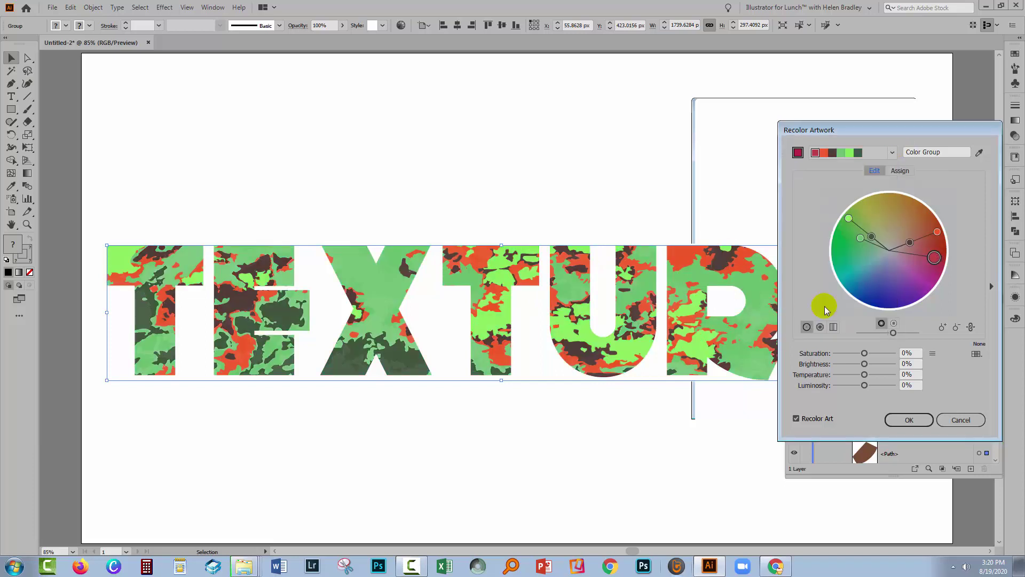
{"action": "left_click", "coordinate": [891, 152]}
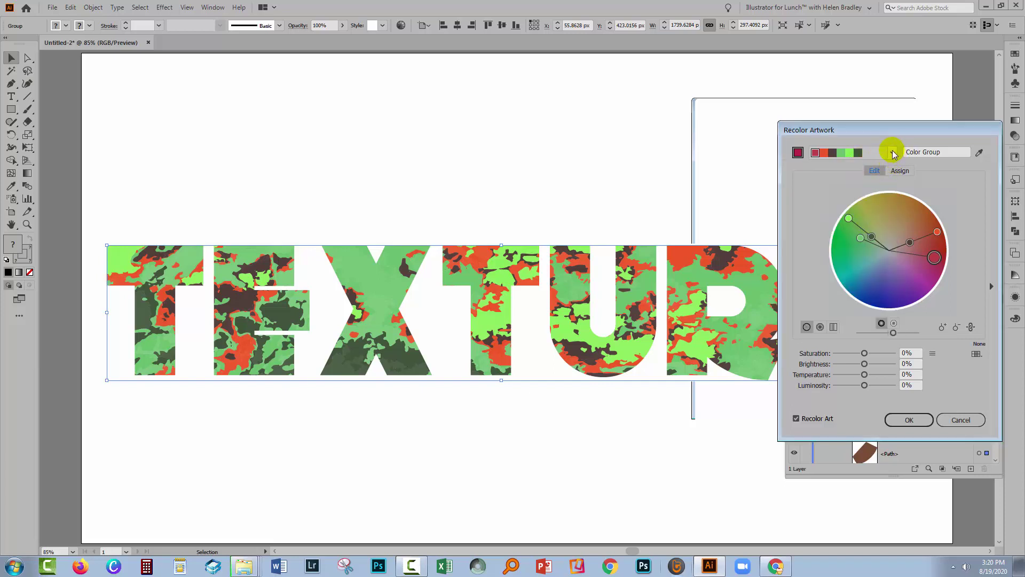
{"action": "left_click", "coordinate": [891, 153]}
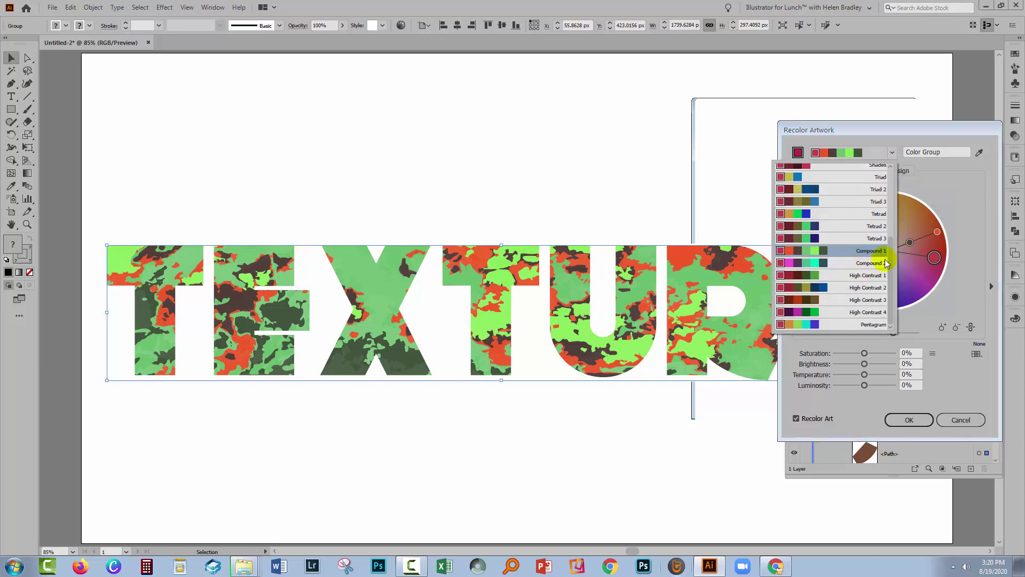
{"action": "scroll", "coordinate": [895, 225], "scroll_direction": "up", "scroll_amount": 1}
{"action": "scroll", "coordinate": [895, 225], "scroll_direction": "up", "scroll_amount": 2}
{"action": "left_click", "coordinate": [872, 199]}
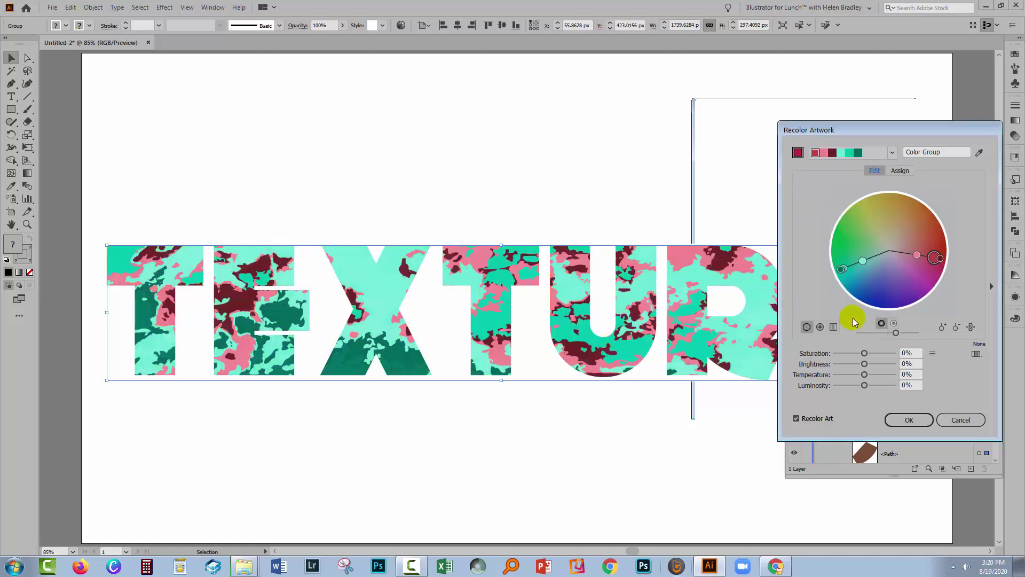
Step: Unlink the harmony colours, shift the base colour toward mint, dark green, peach and brown, and apply
{"action": "left_click", "coordinate": [971, 328]}
{"action": "left_click_drag", "start_coordinate": [843, 269], "coordinate": [906, 203]}
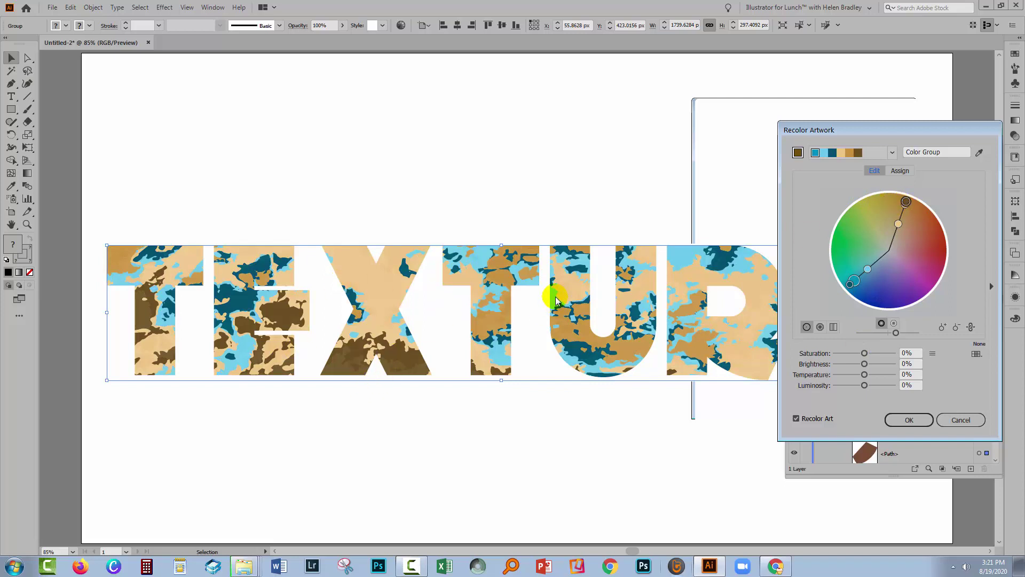
{"action": "left_click_drag", "start_coordinate": [906, 201], "coordinate": [940, 197]}
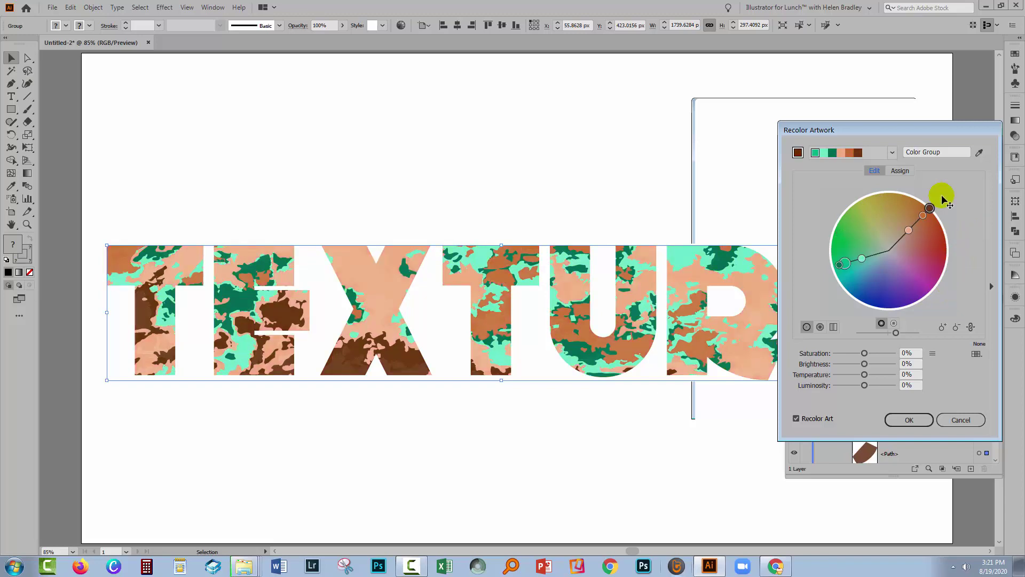
{"action": "left_click", "coordinate": [909, 420]}
{"action": "left_click", "coordinate": [990, 143]}
{"action": "left_click", "coordinate": [805, 458]}
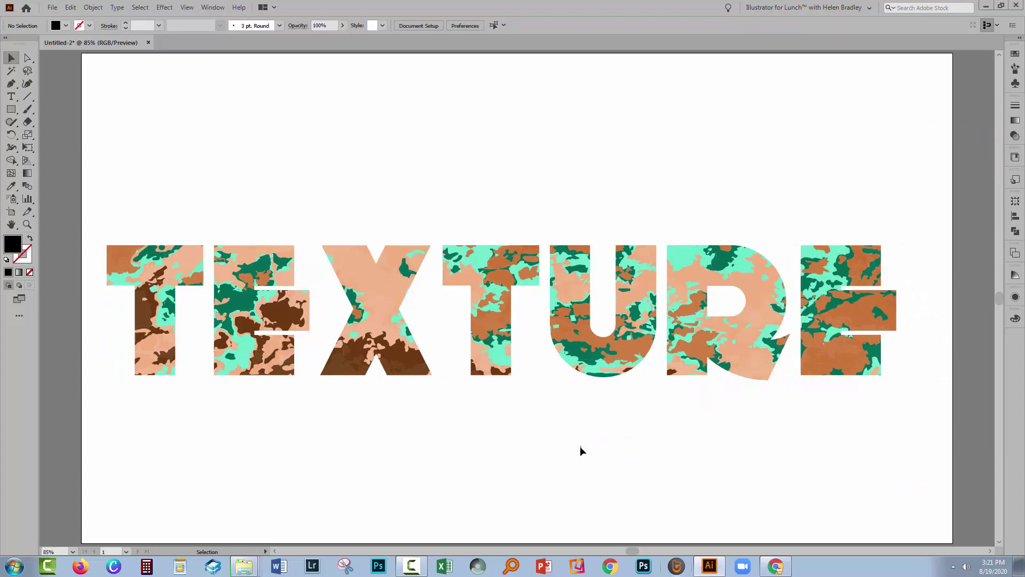
{"action": "left_click_drag", "start_coordinate": [580, 446], "coordinate": [339, 209]}
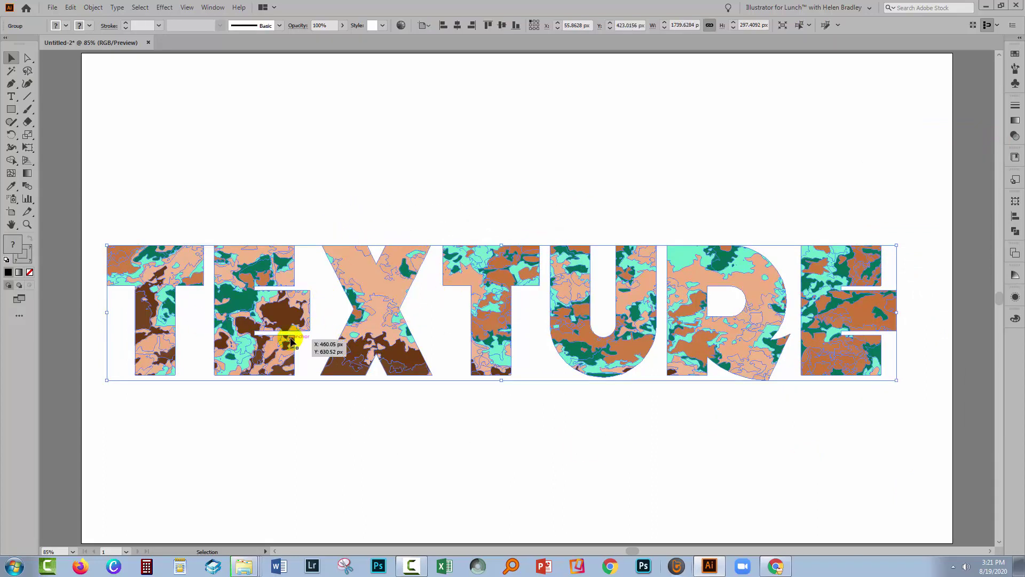
{"action": "double_click", "coordinate": [26, 260]}
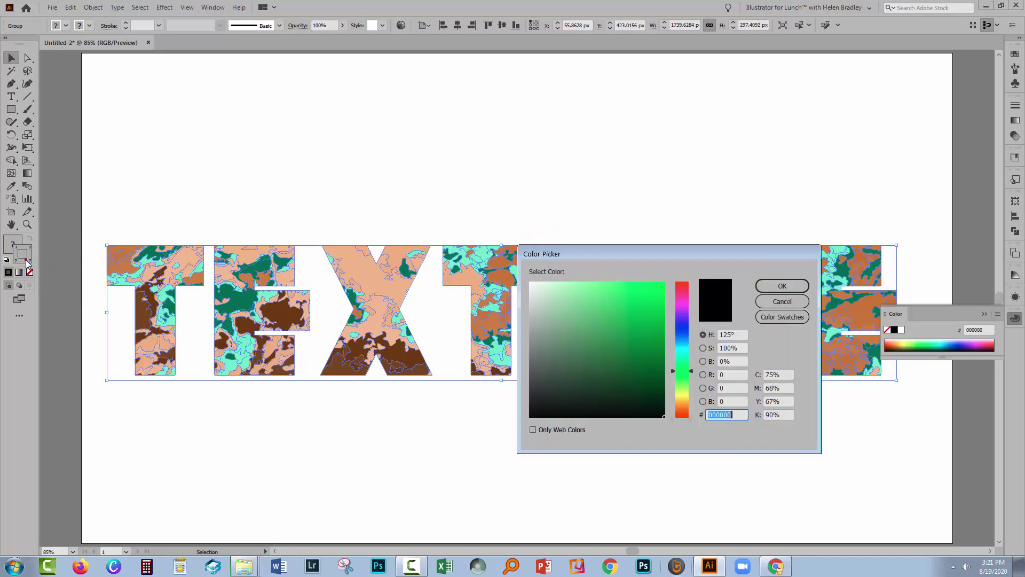
{"action": "left_click", "coordinate": [646, 295]}
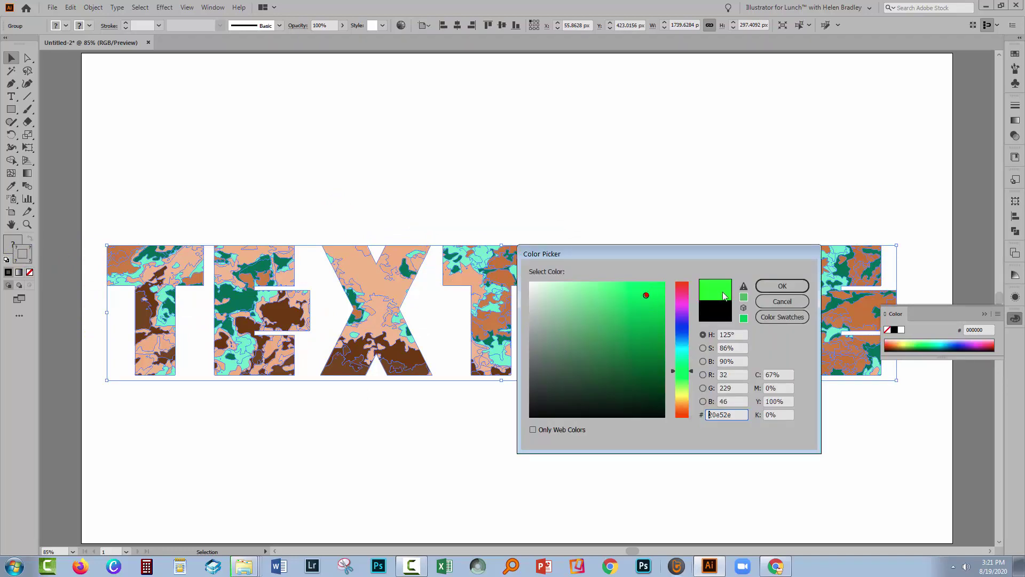
{"action": "left_click", "coordinate": [767, 288]}
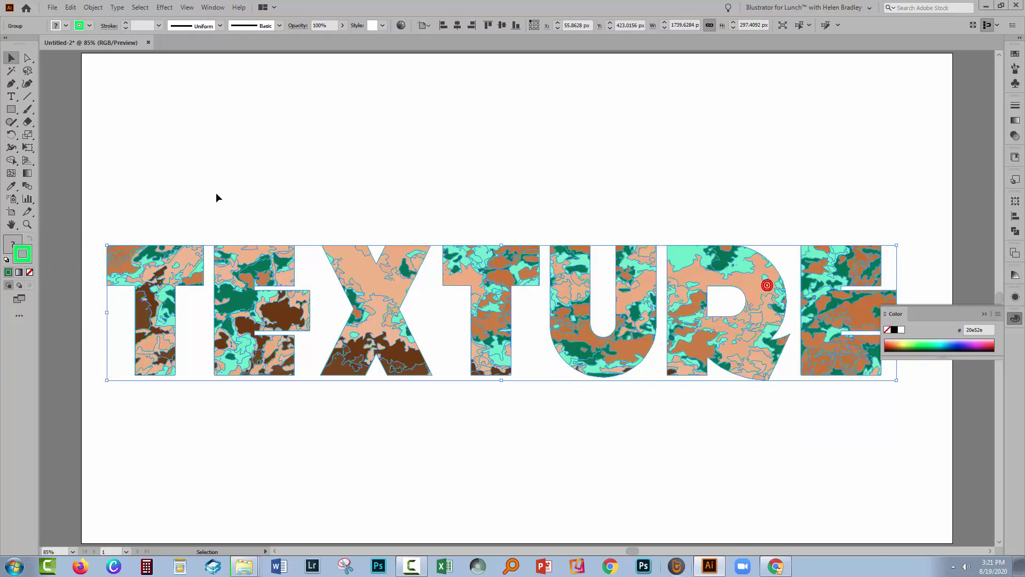
{"action": "left_click", "coordinate": [126, 24]}
{"action": "left_click", "coordinate": [126, 24]}
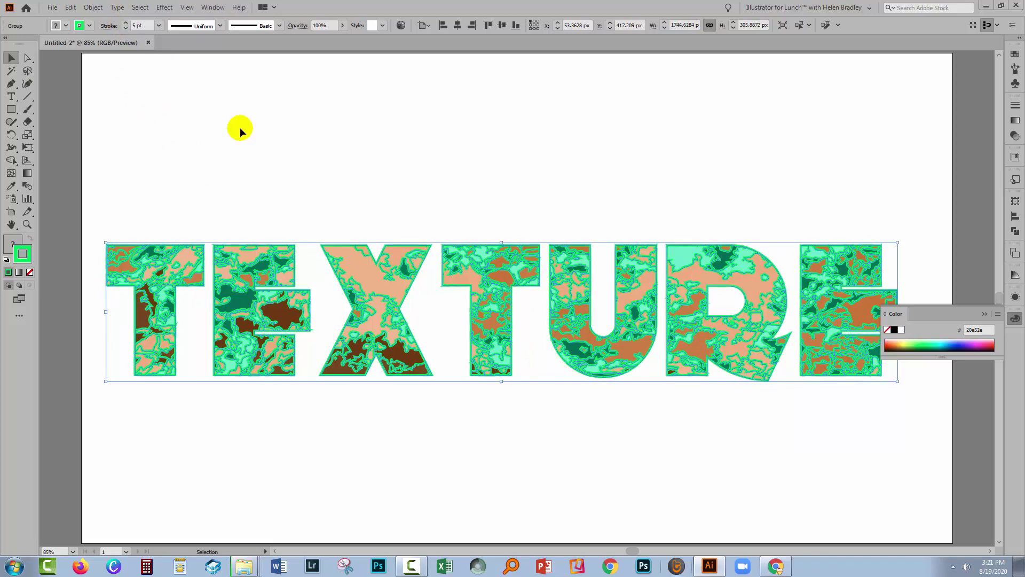
{"action": "left_click", "coordinate": [983, 312]}
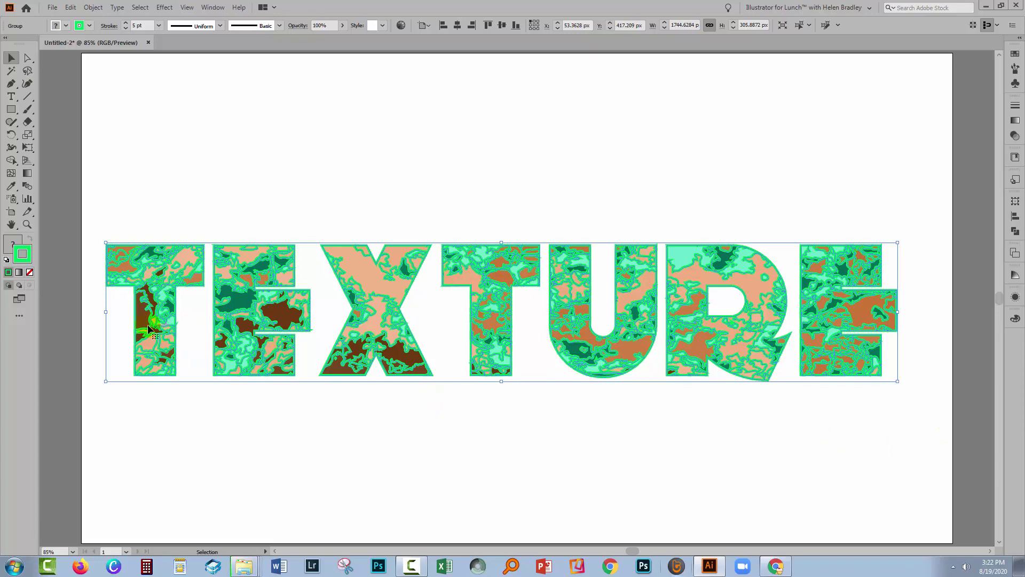
{"action": "left_click", "coordinate": [30, 273]}
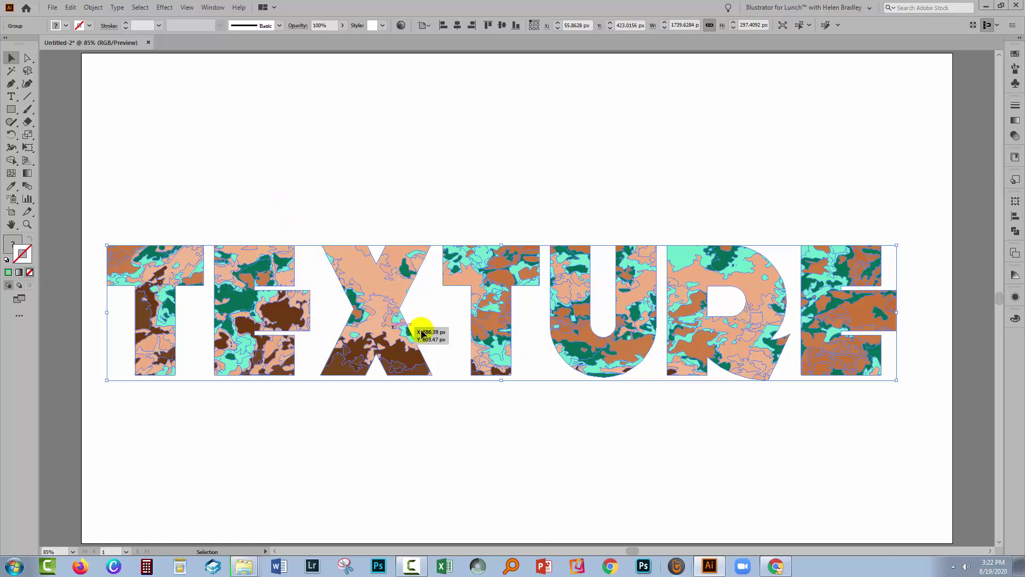
Step: Add a new dark brown 2 pt stroke to the whole TEXTURE group in the Appearance panel
{"action": "left_click", "coordinate": [1015, 298]}
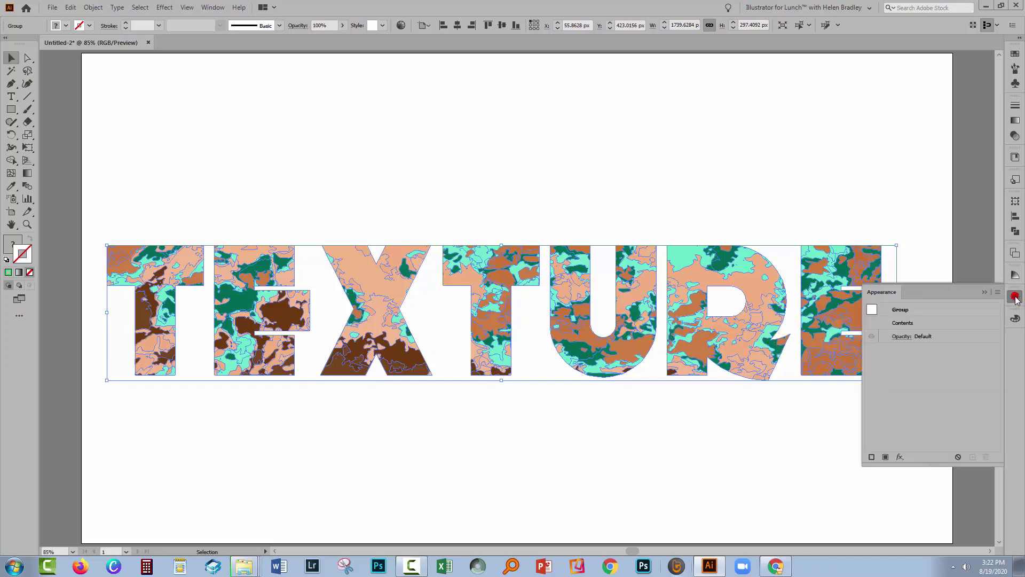
{"action": "left_click", "coordinate": [206, 7]}
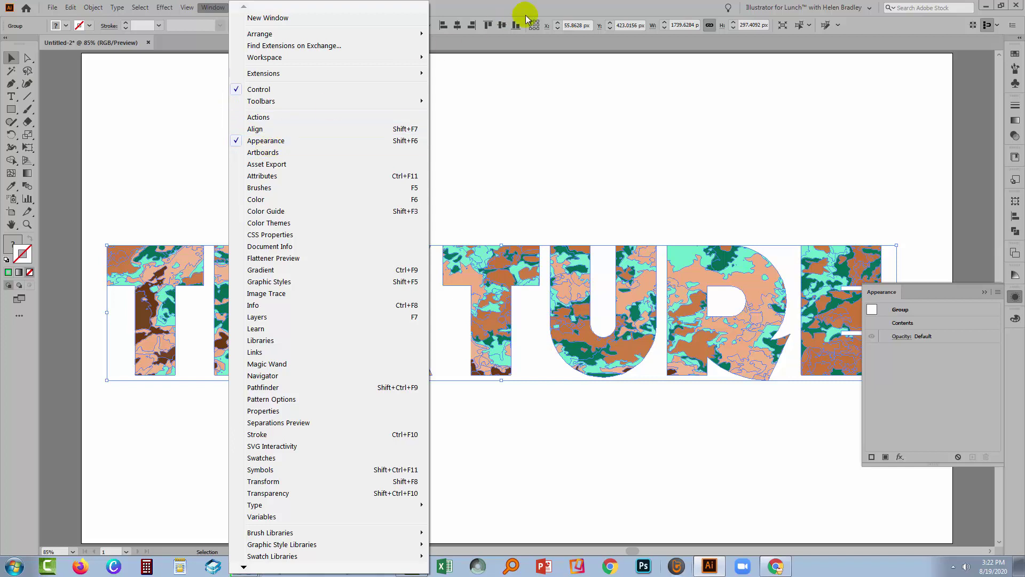
{"action": "left_click", "coordinate": [555, 11]}
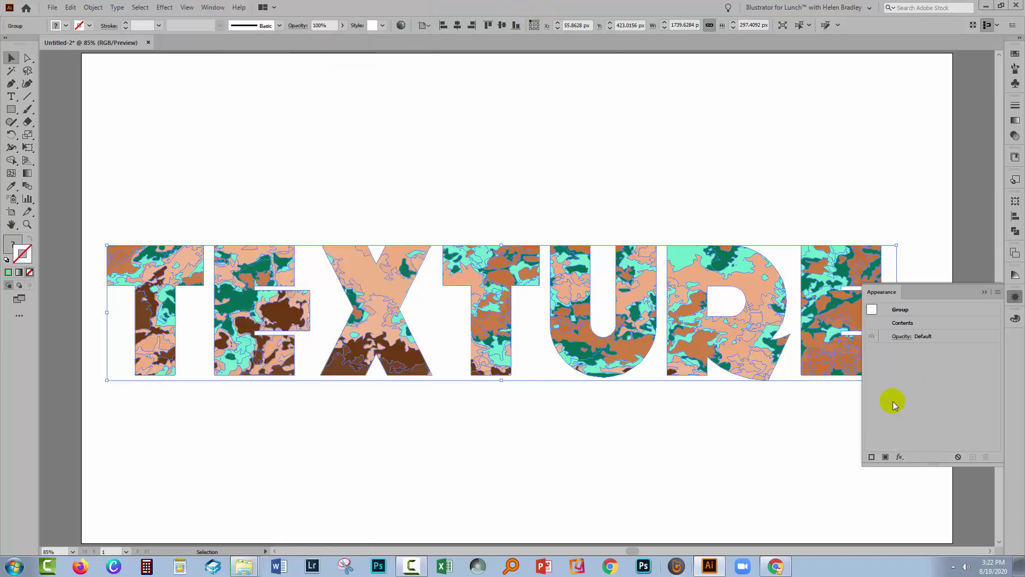
{"action": "left_click", "coordinate": [872, 457]}
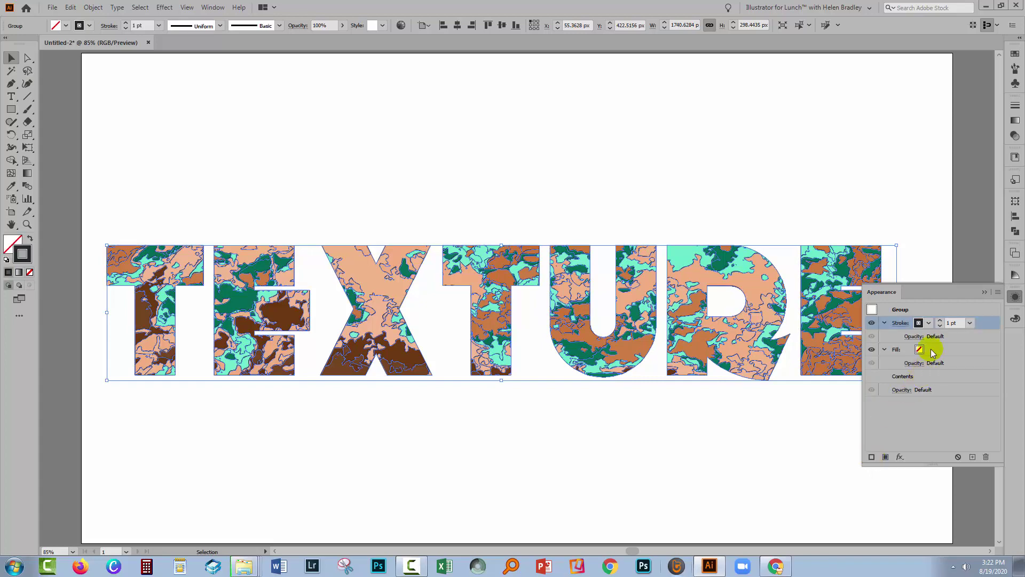
{"action": "left_click", "coordinate": [926, 323]}
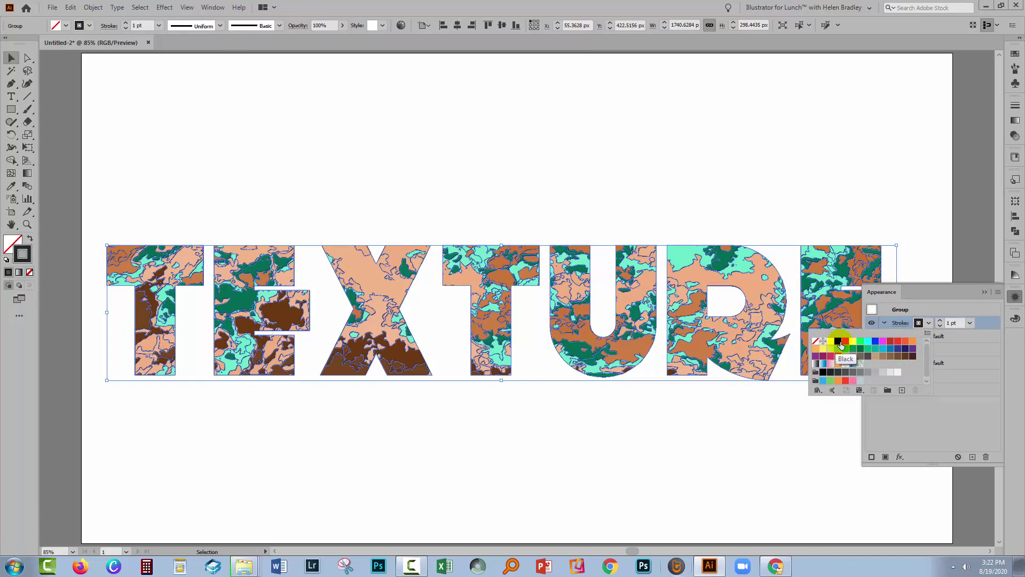
{"action": "left_click", "coordinate": [911, 356]}
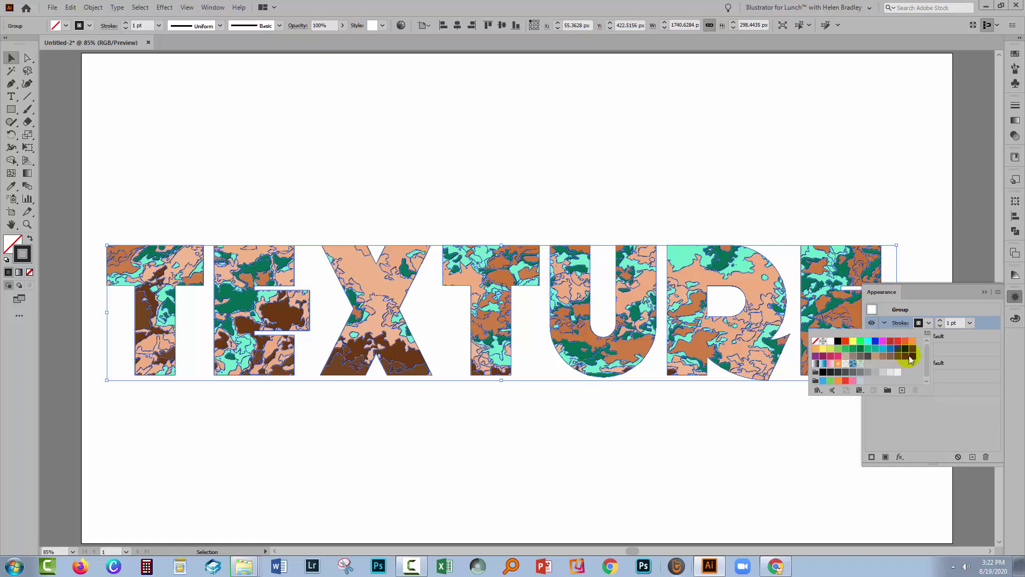
{"action": "left_click", "coordinate": [941, 322]}
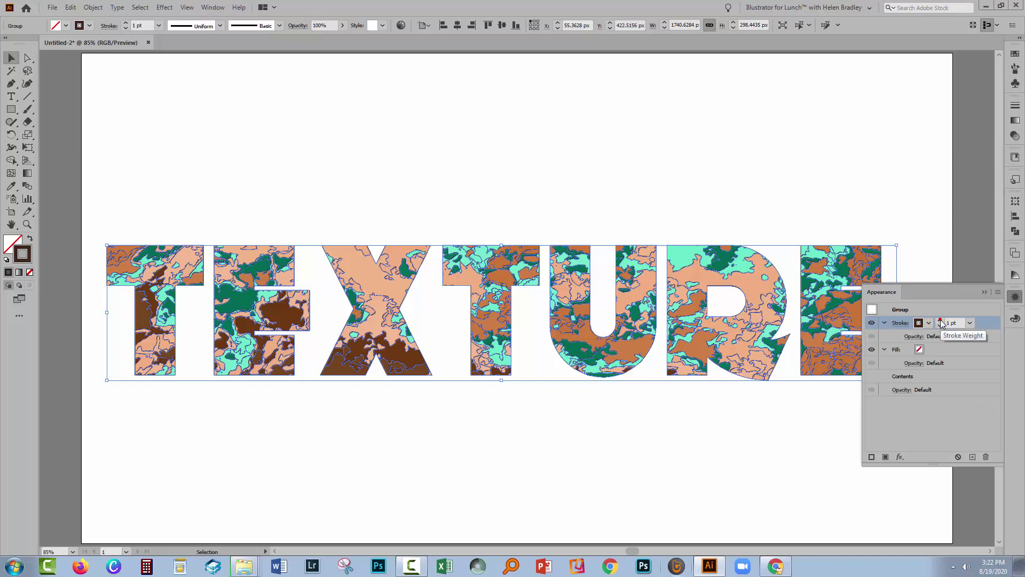
{"action": "left_click", "coordinate": [940, 321]}
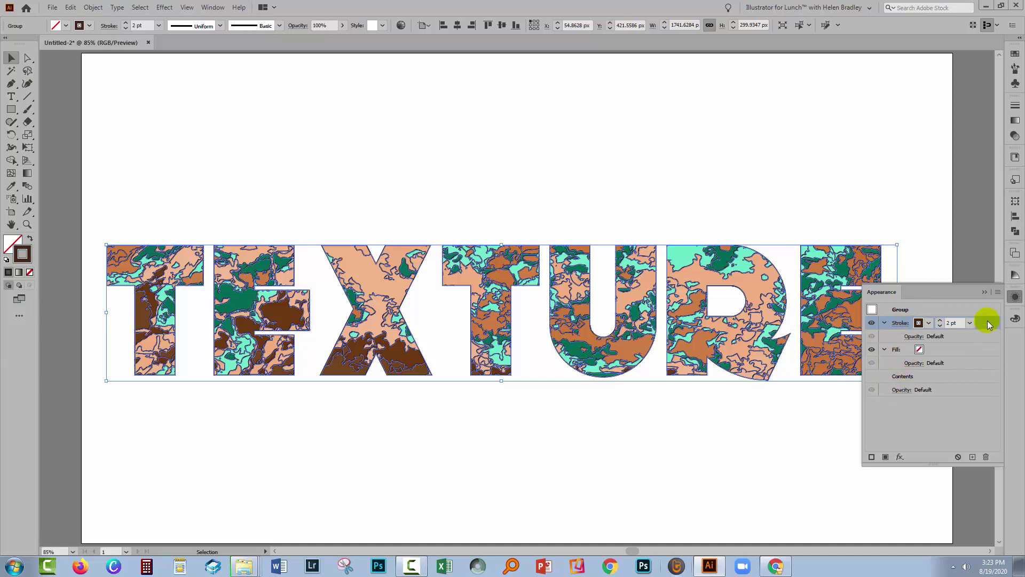
Step: Move the dark stroke below the group's Contents and raise its weight to 15 pt
{"action": "left_click_drag", "start_coordinate": [983, 323], "coordinate": [980, 388]}
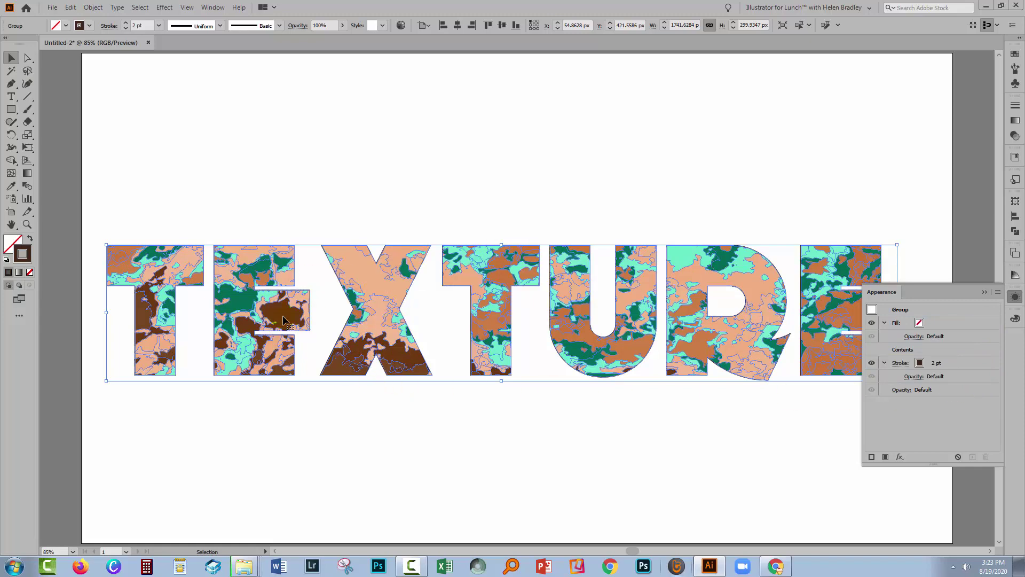
{"action": "left_click", "coordinate": [928, 363]}
{"action": "left_click", "coordinate": [941, 362]}
{"action": "left_click", "coordinate": [941, 361]}
{"action": "left_click", "coordinate": [941, 362]}
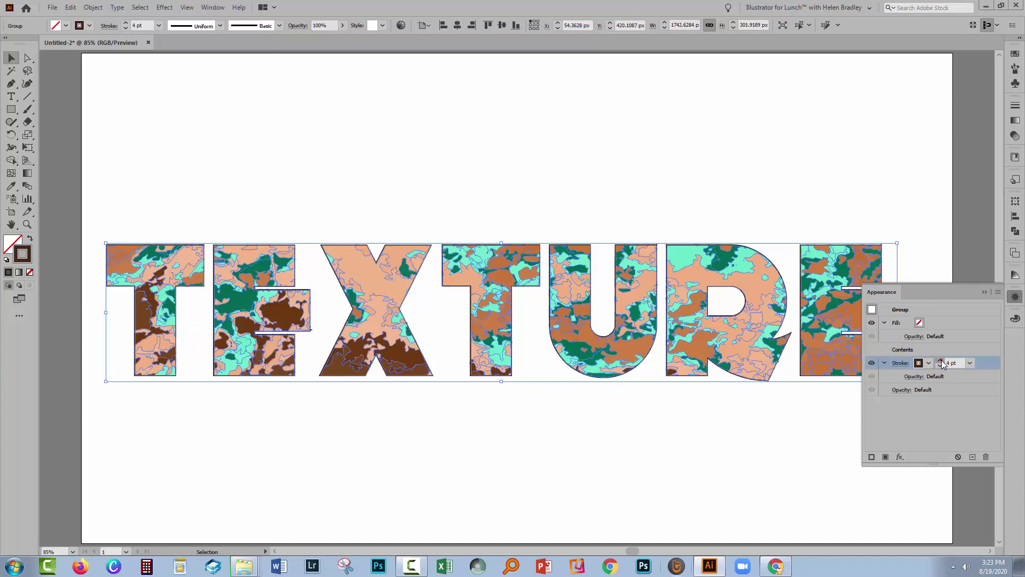
{"action": "left_click", "coordinate": [940, 361]}
{"action": "left_click", "coordinate": [940, 361]}
{"action": "left_click", "coordinate": [940, 362]}
{"action": "left_click", "coordinate": [941, 361]}
{"action": "left_click", "coordinate": [941, 361]}
{"action": "left_click", "coordinate": [940, 362]}
{"action": "left_click", "coordinate": [941, 361]}
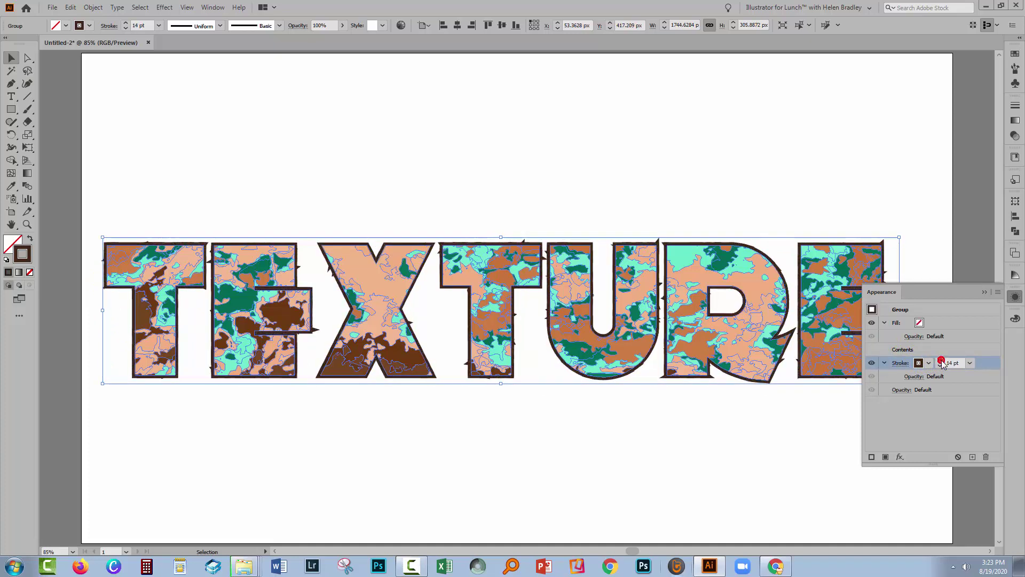
{"action": "left_click", "coordinate": [941, 362]}
{"action": "left_click", "coordinate": [941, 361]}
{"action": "left_click", "coordinate": [941, 361]}
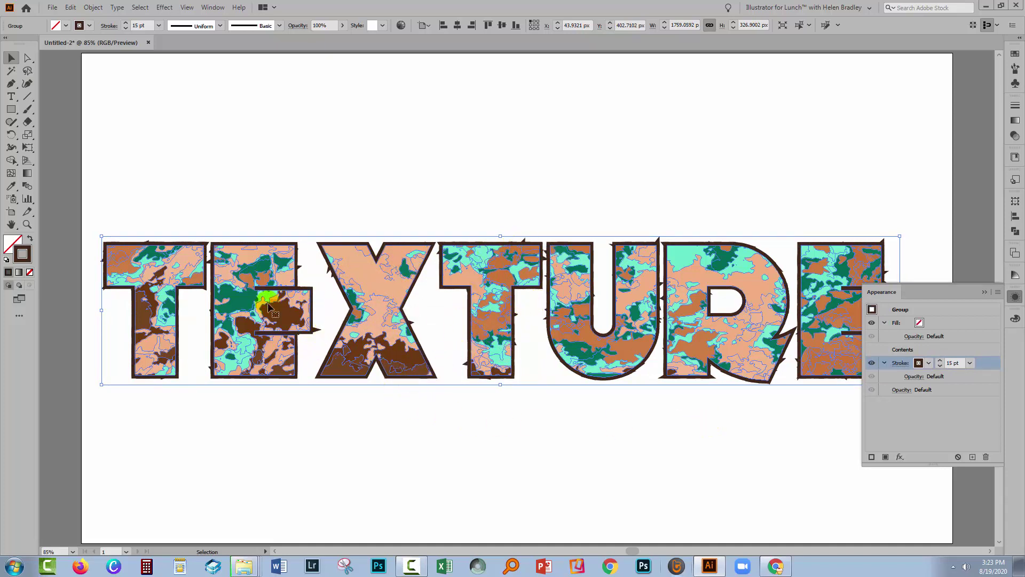
Step: Set the outline's corner join to Round, then close the Appearance panel
{"action": "left_click", "coordinate": [901, 363]}
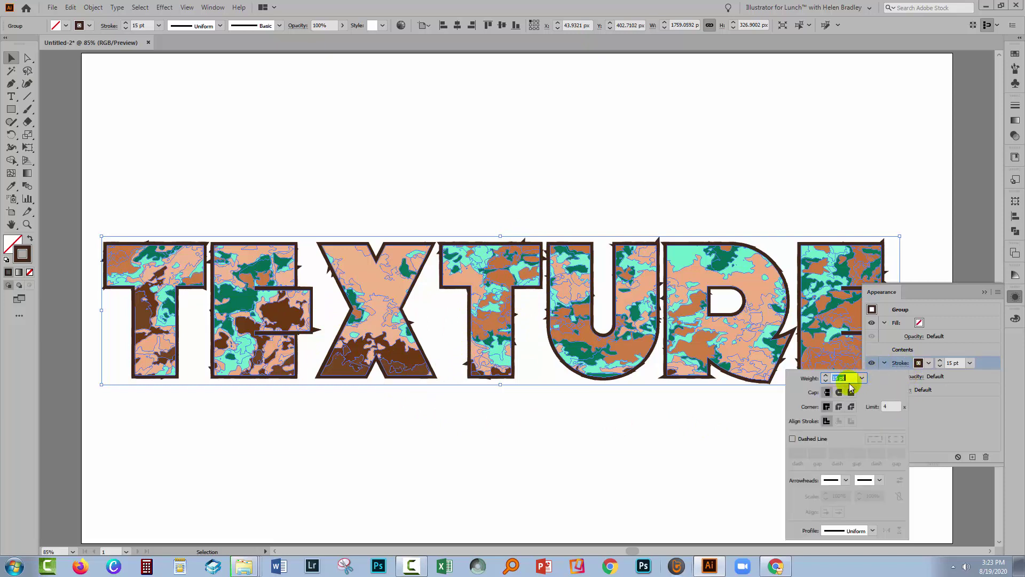
{"action": "left_click", "coordinate": [839, 407]}
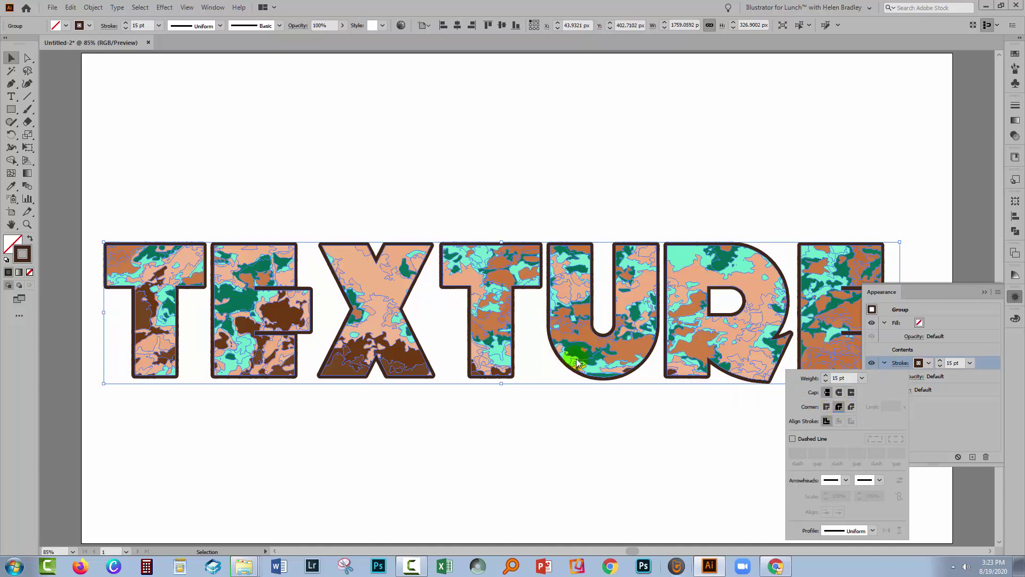
{"action": "left_click", "coordinate": [839, 407]}
{"action": "left_click", "coordinate": [826, 407]}
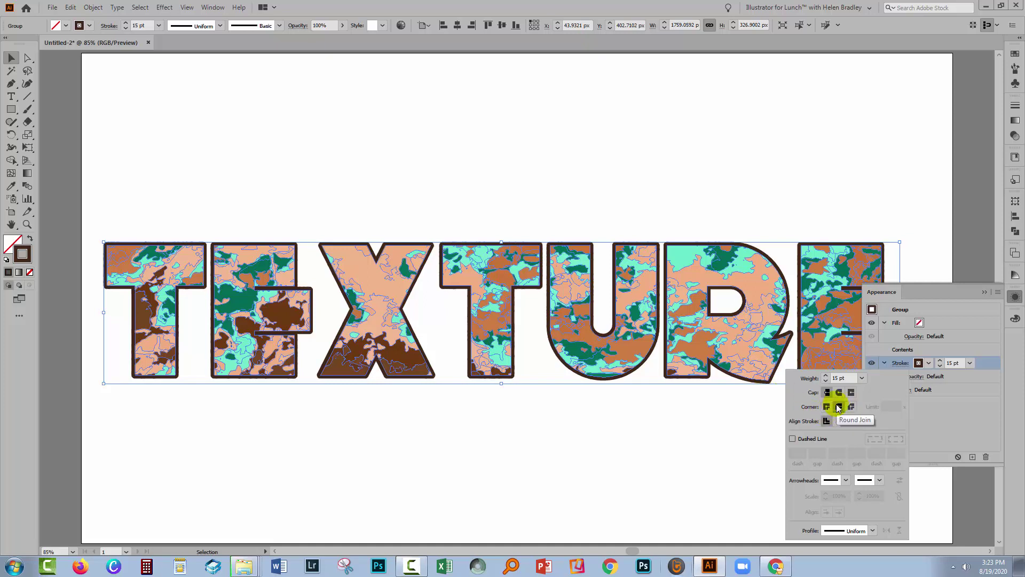
{"action": "left_click", "coordinate": [838, 407]}
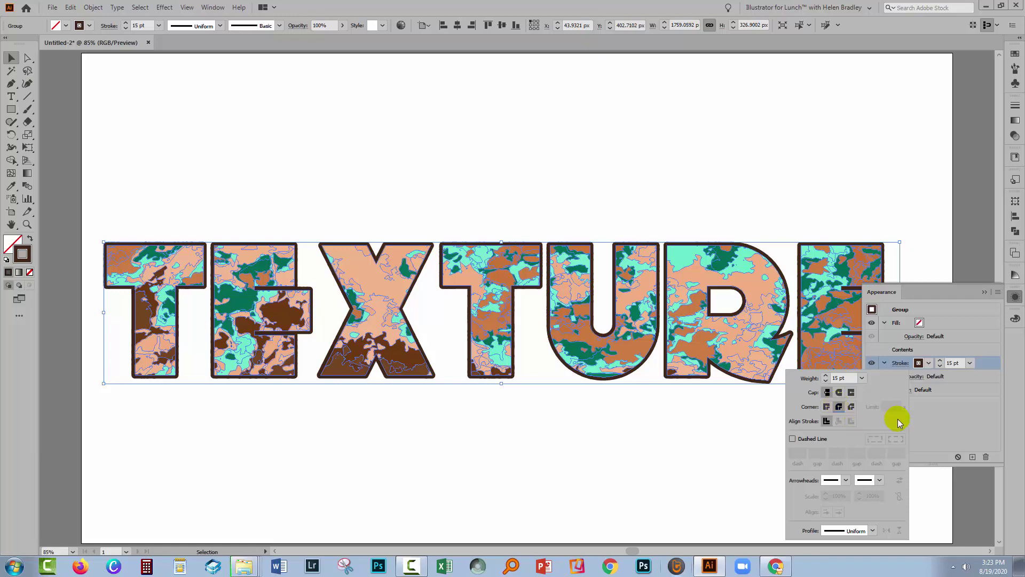
{"action": "left_click", "coordinate": [983, 292]}
{"action": "left_click", "coordinate": [811, 468]}
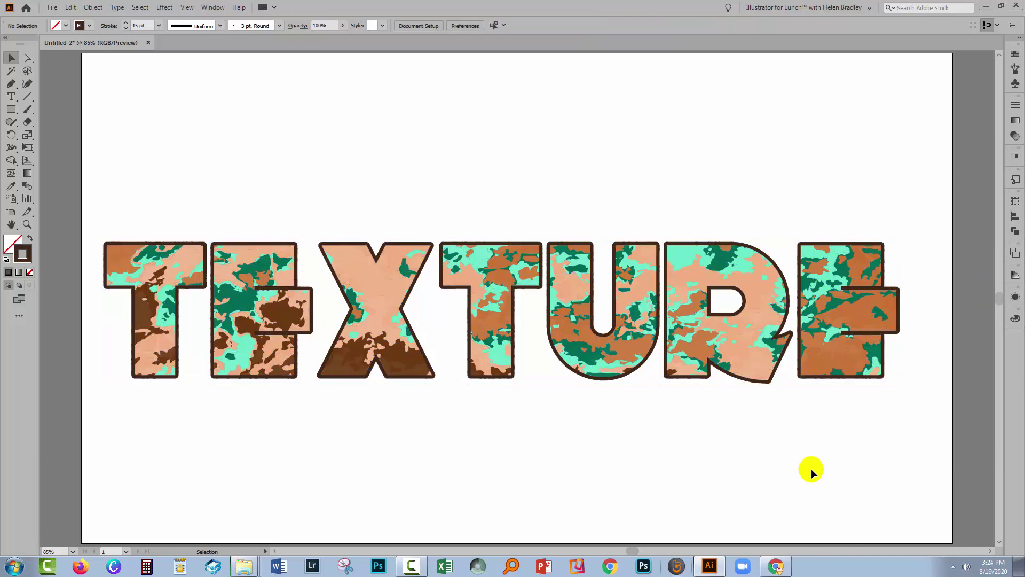